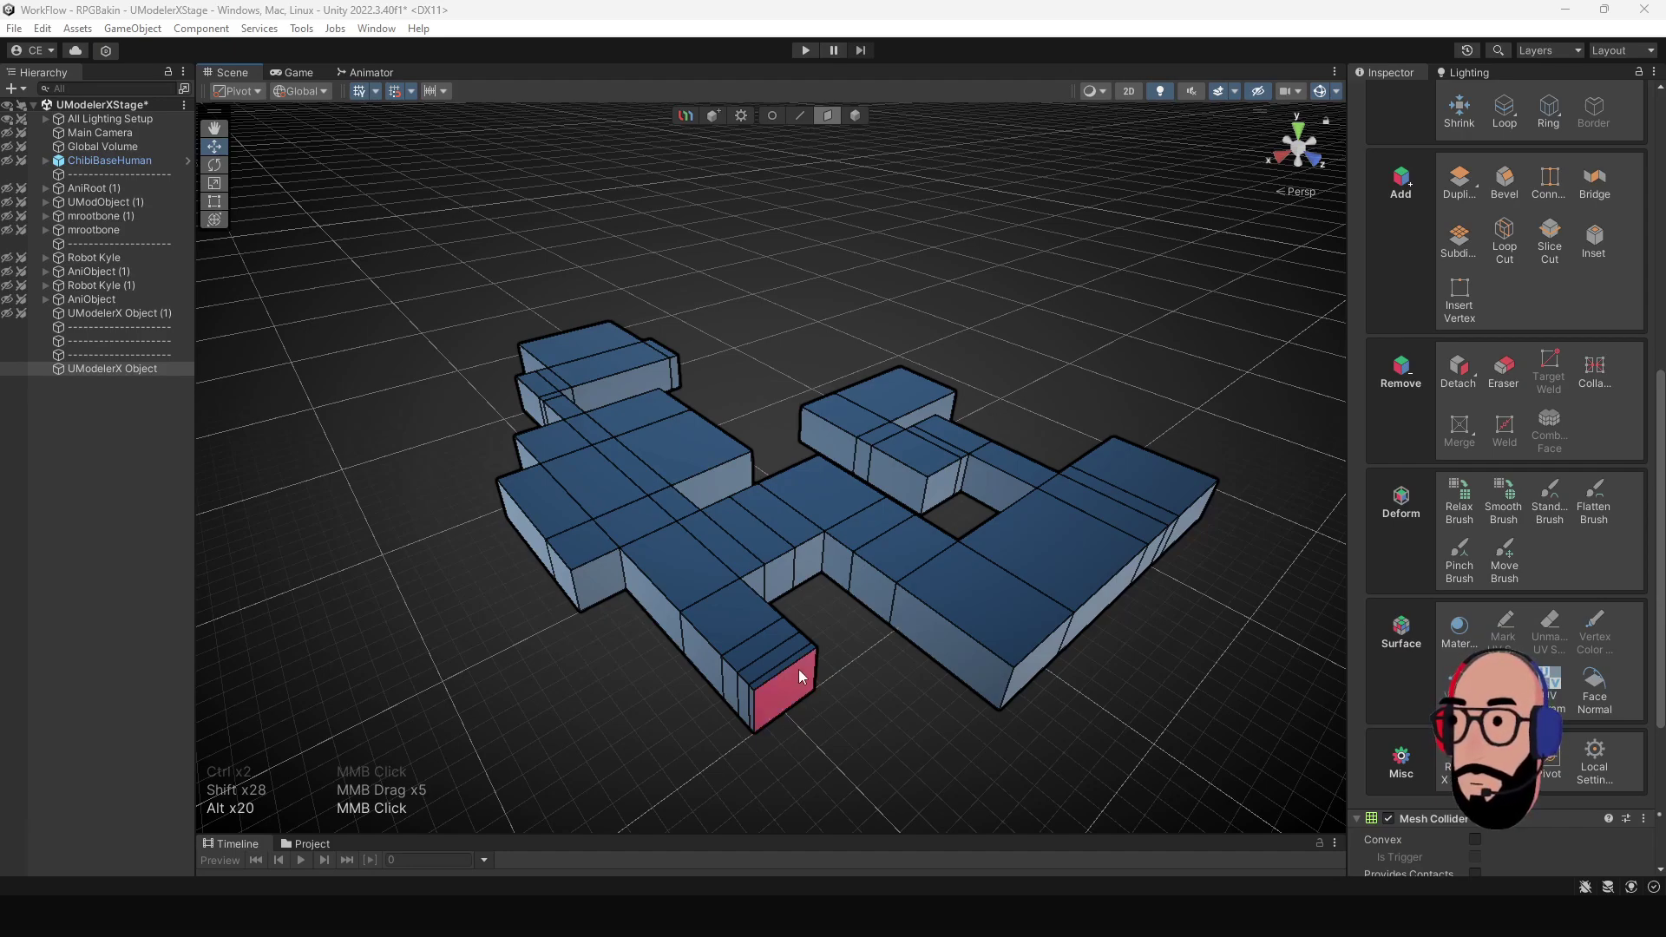
- Create a separate UModeler X box object on the ground in front of the room layout
mouse_move(765, 673)
left_mouse_down("alt")
mouse_move(732, 655)
mouse_move(773, 637)
mouse_move(769, 658)
left_mouse_up("alt")
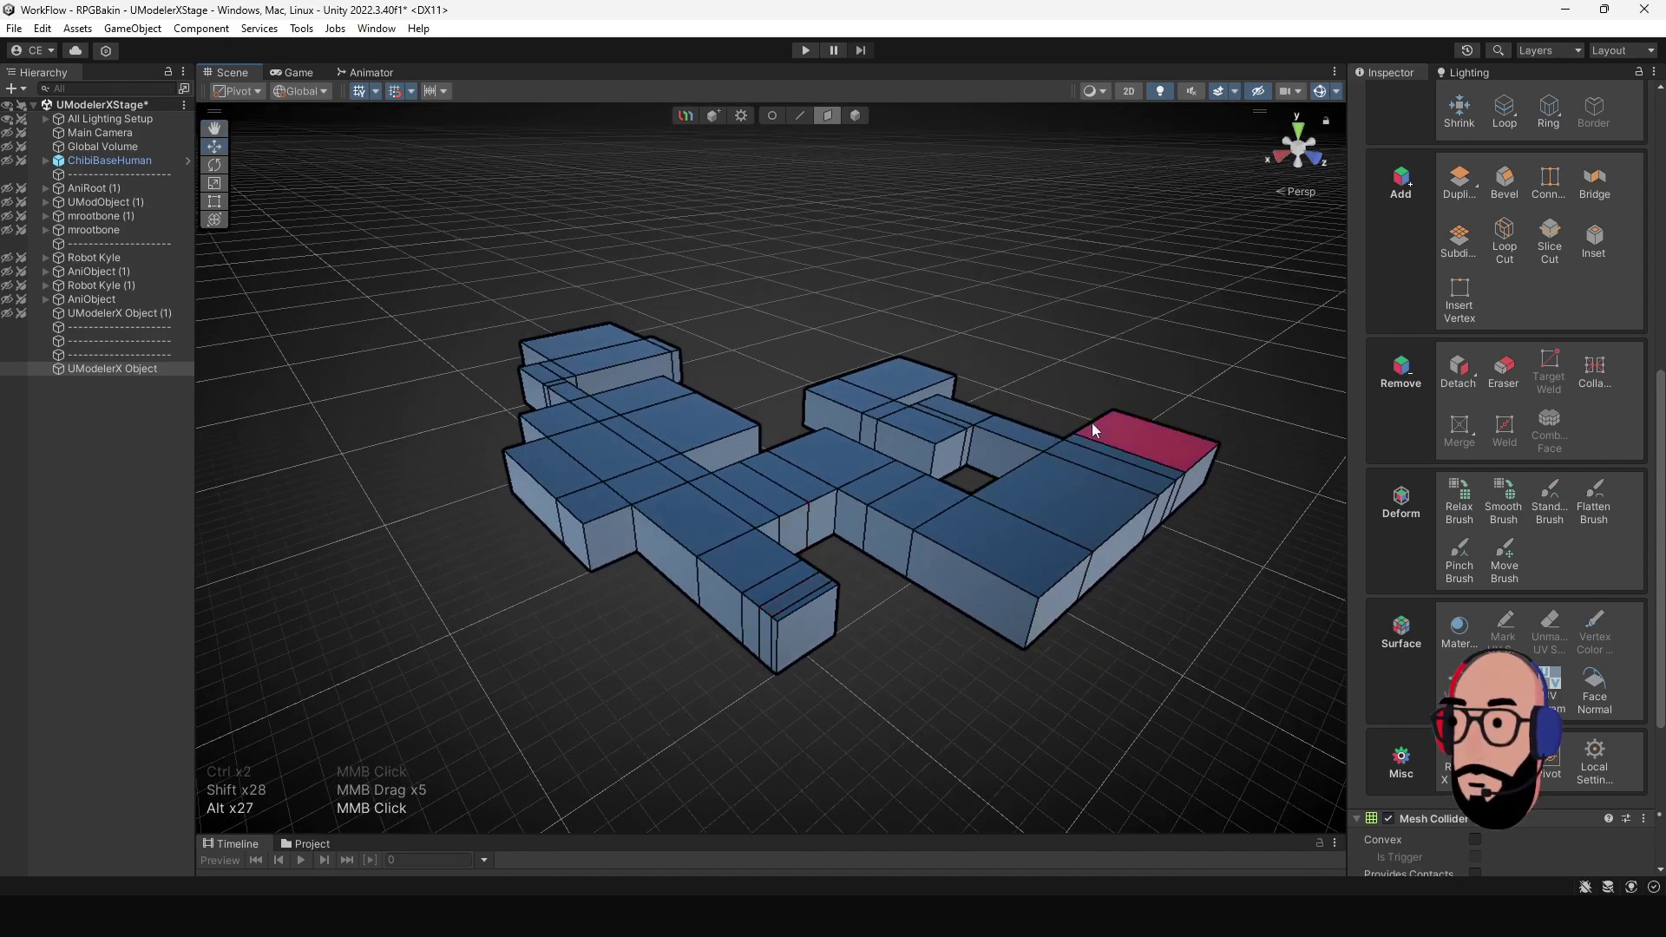
left_click_drag(691, 526, 764, 512, "alt")
left_click(855, 116)
left_click(710, 117)
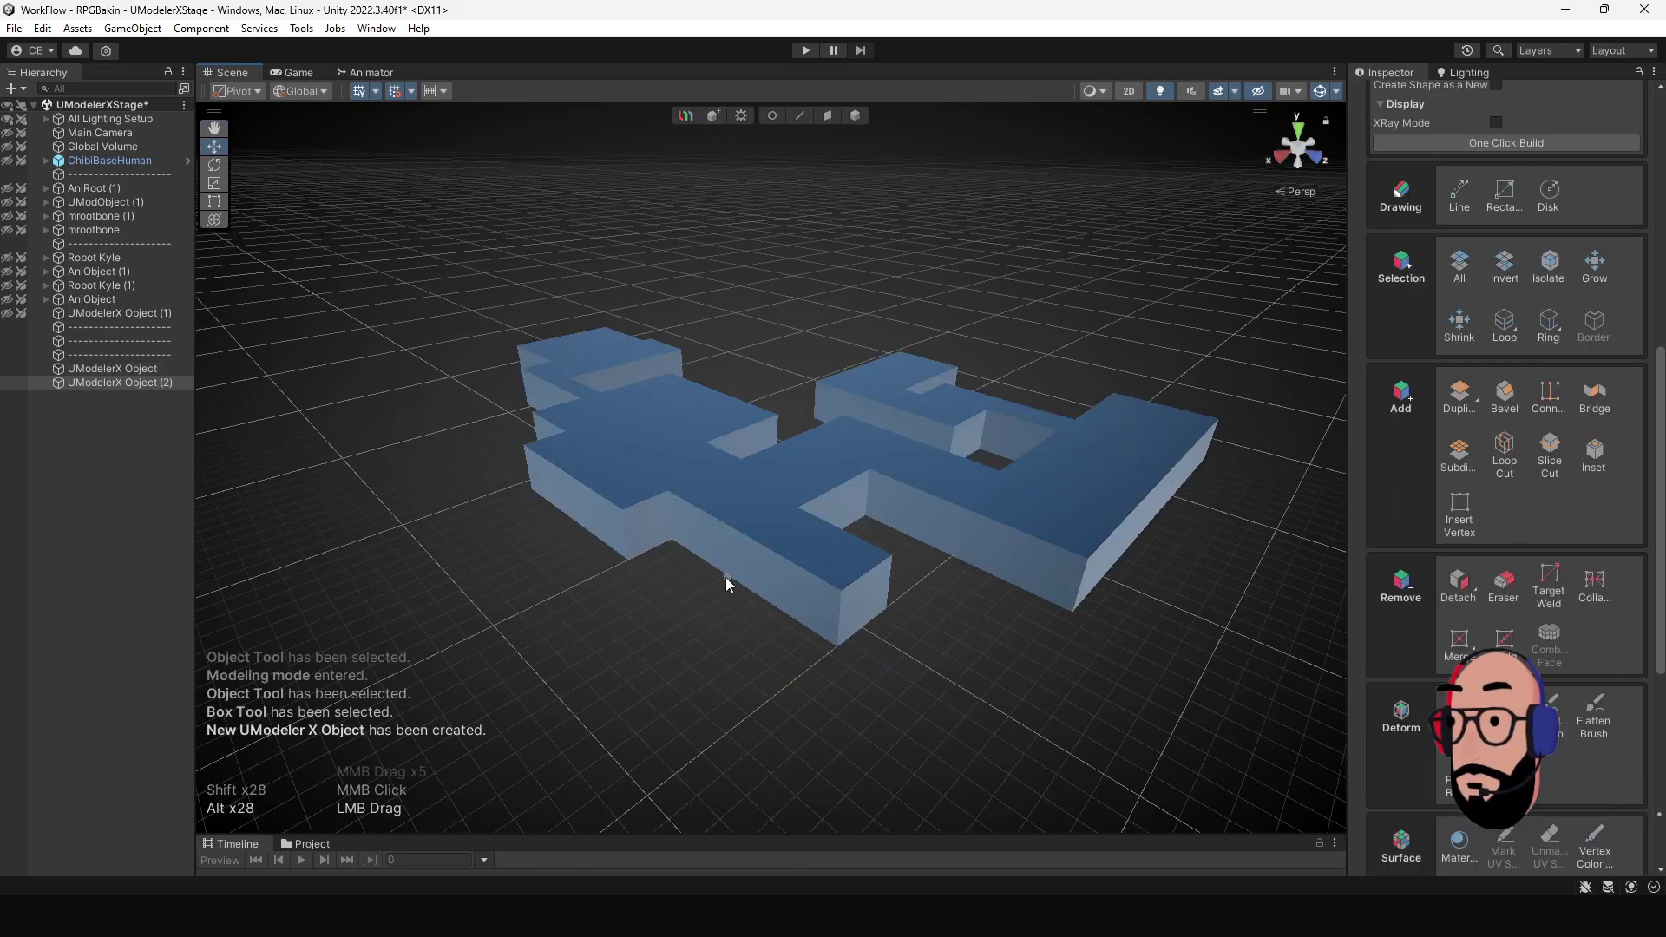
left_click_drag(724, 580, 922, 501, "alt")
middle_click_drag(1069, 432, 936, 469, "alt")
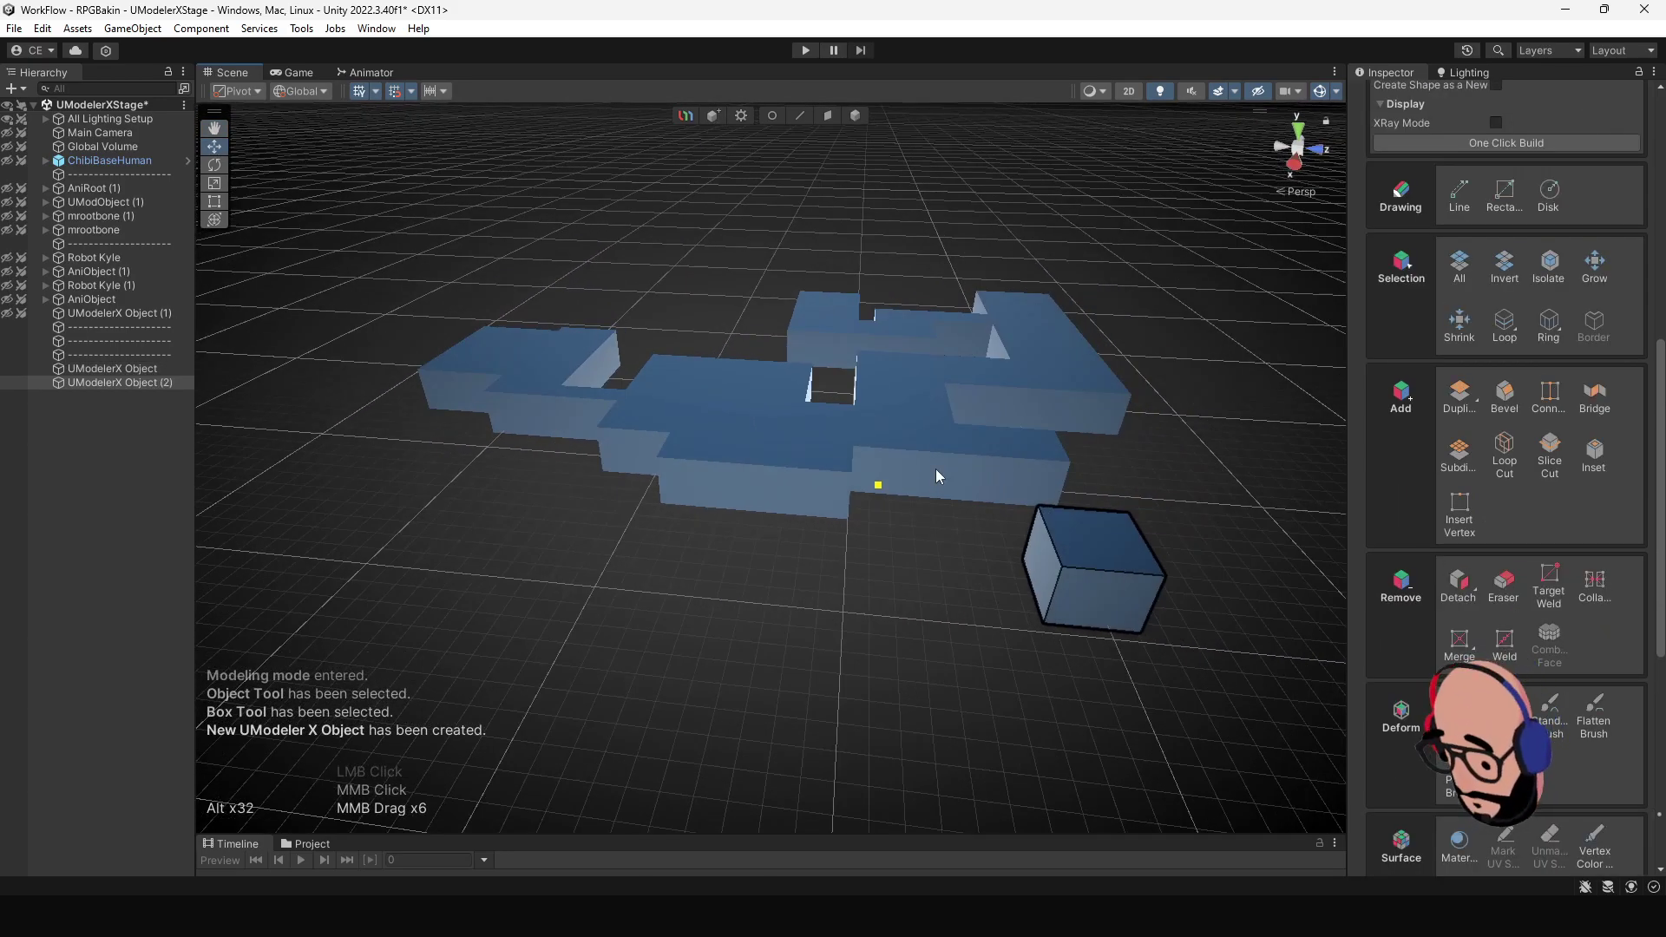
- Extrude one side face of the new box outward and its top face upward to form a stepped block
key("f")
scroll(935, 469, "down", 2)
left_click(828, 115)
right_click_drag(793, 358, 829, 524, "alt")
left_click(829, 524)
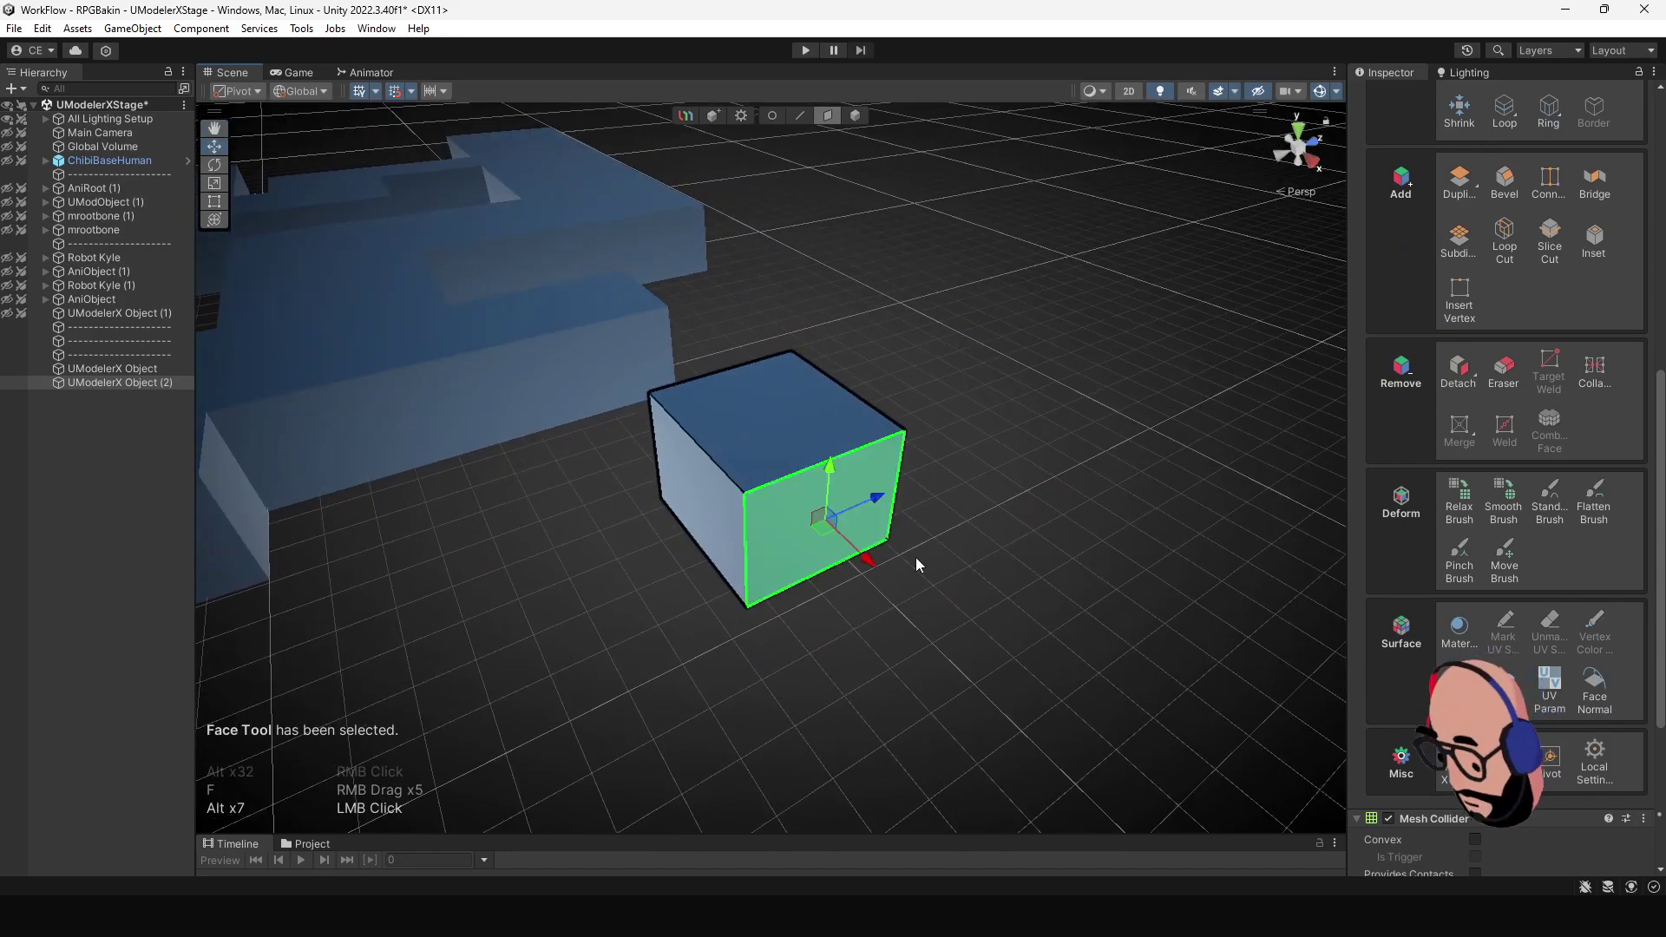
key("shift")
left_click_drag(872, 569, 965, 657, "shift")
left_click(771, 417, "shift")
left_click_drag(773, 353, 774, 241, "shift")
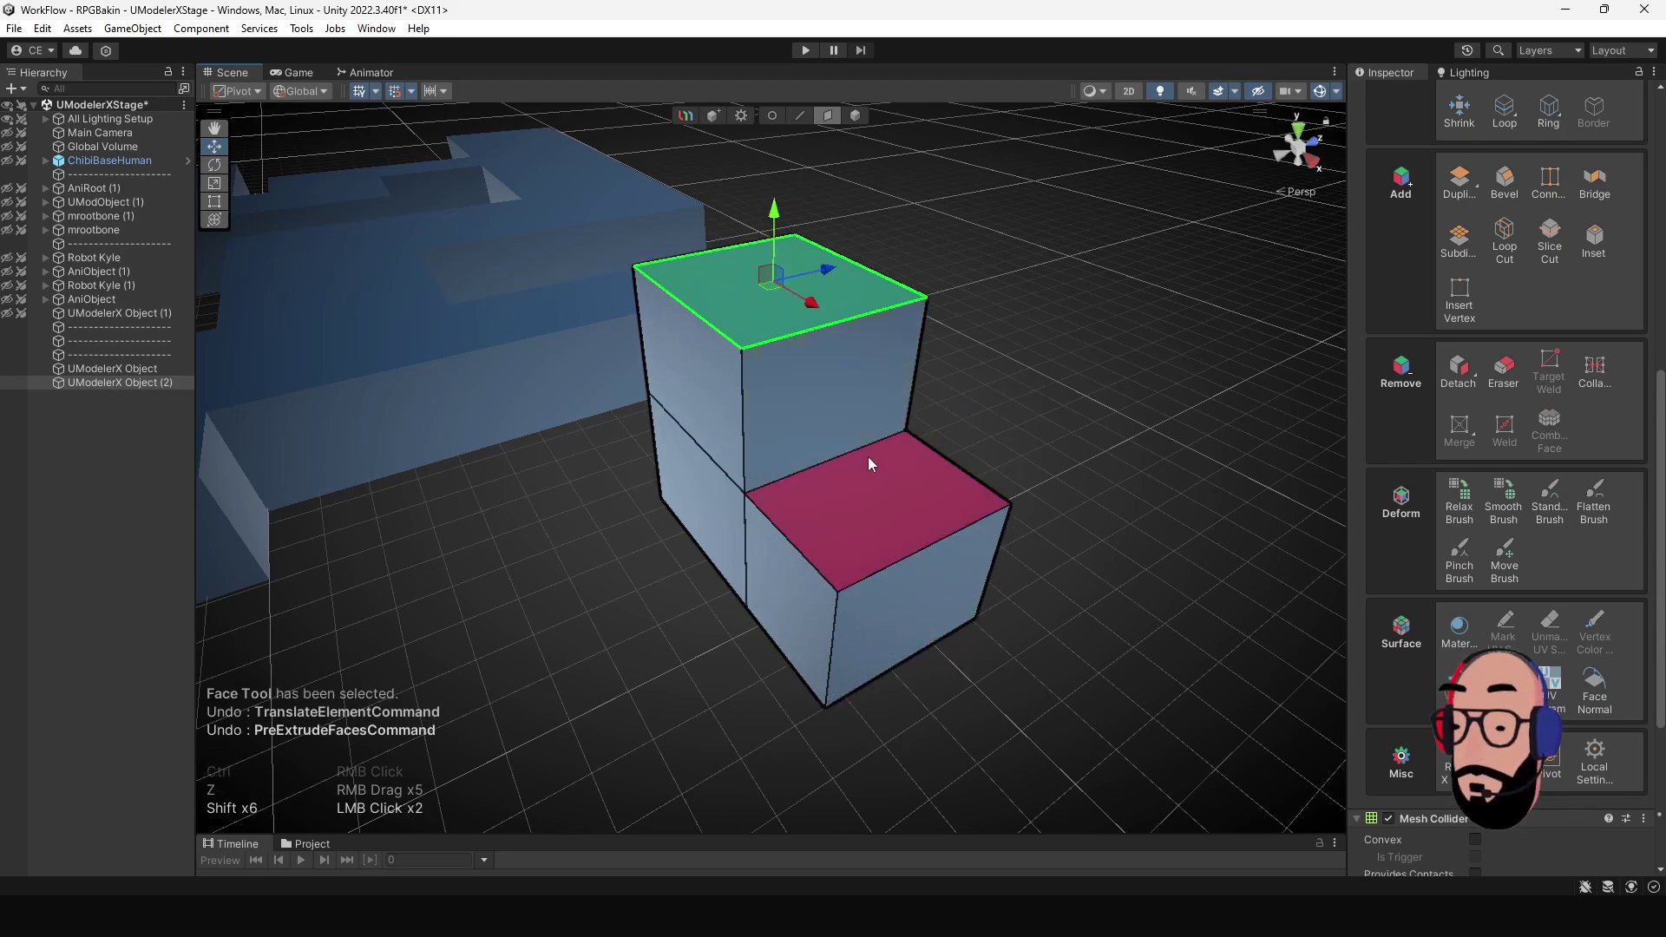
- Inset the end face of the block's lower step and extrude it outward as a smaller protrusion
scroll(868, 461, "down", 2)
left_click_drag(858, 479, 882, 543, "alt")
left_click(889, 577)
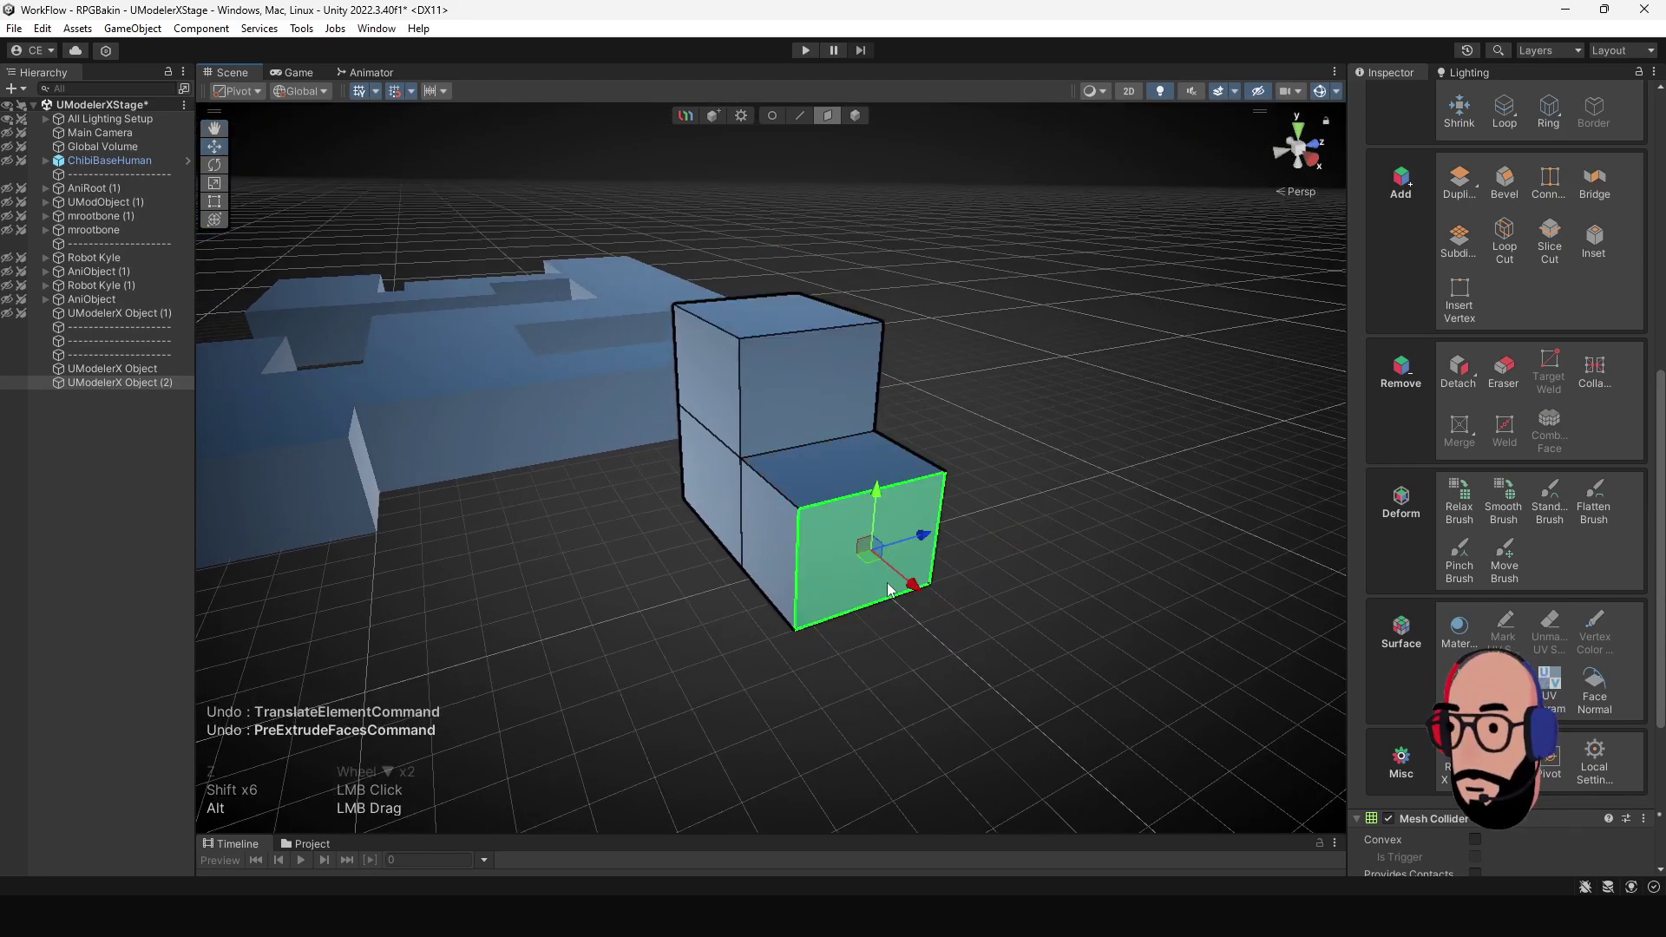
key("r")
key("shift")
left_click_drag(874, 553, 996, 660, "shift")
key("w")
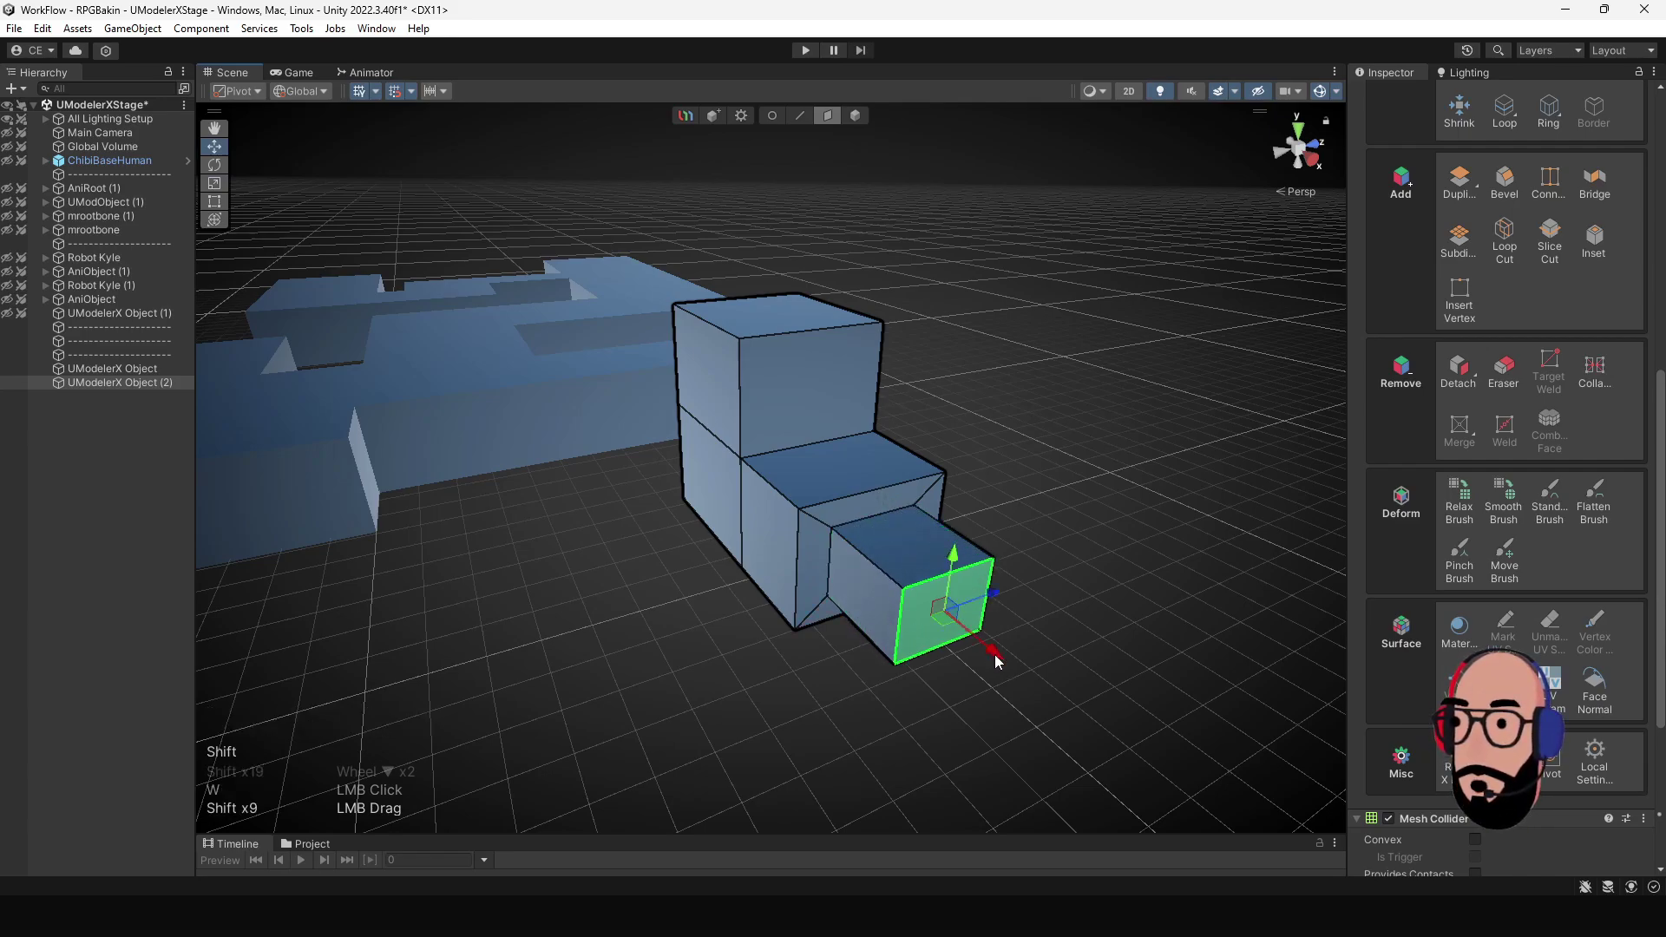
- Inset the lower side face of the block and extrude it outward as another small protrusion
left_click(699, 481)
key("r")
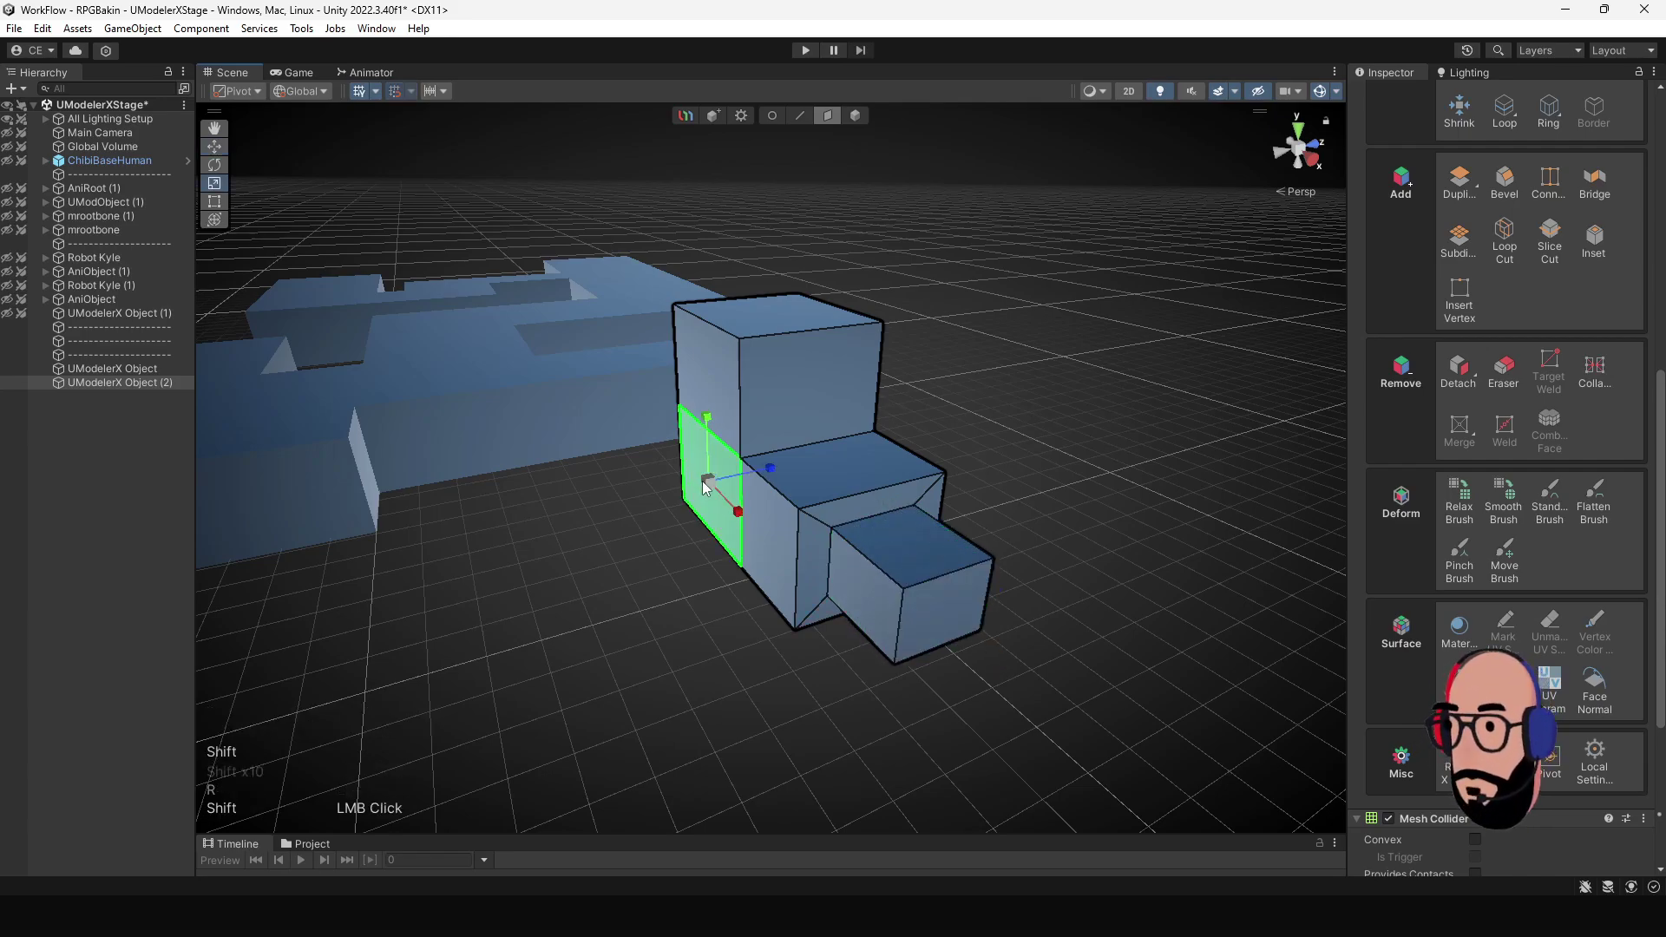
left_click_drag(703, 481, 683, 508, "shift")
key("w")
left_click_drag(763, 470, 700, 486, "shift")
- Select the large room layout object and switch to face editing
middle_click_drag(699, 486, 607, 612, "alt")
key("alt")
key("alt")
key("alt")
left_click(850, 119)
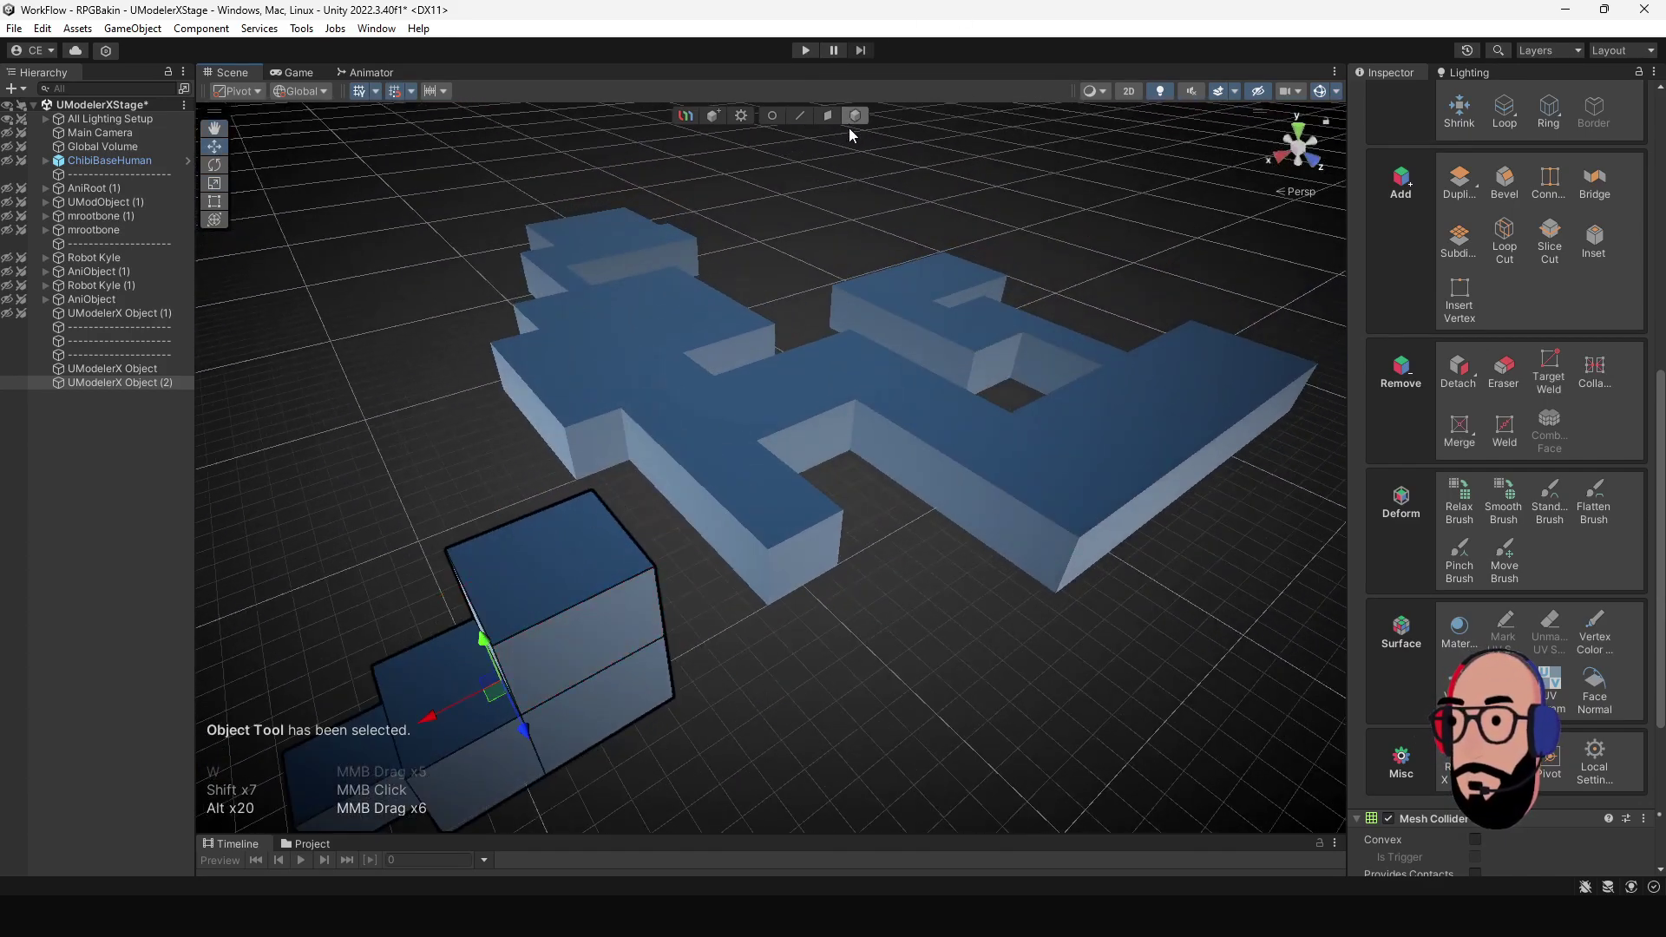
left_click(738, 341)
left_click_drag(873, 335, 775, 483, "alt")
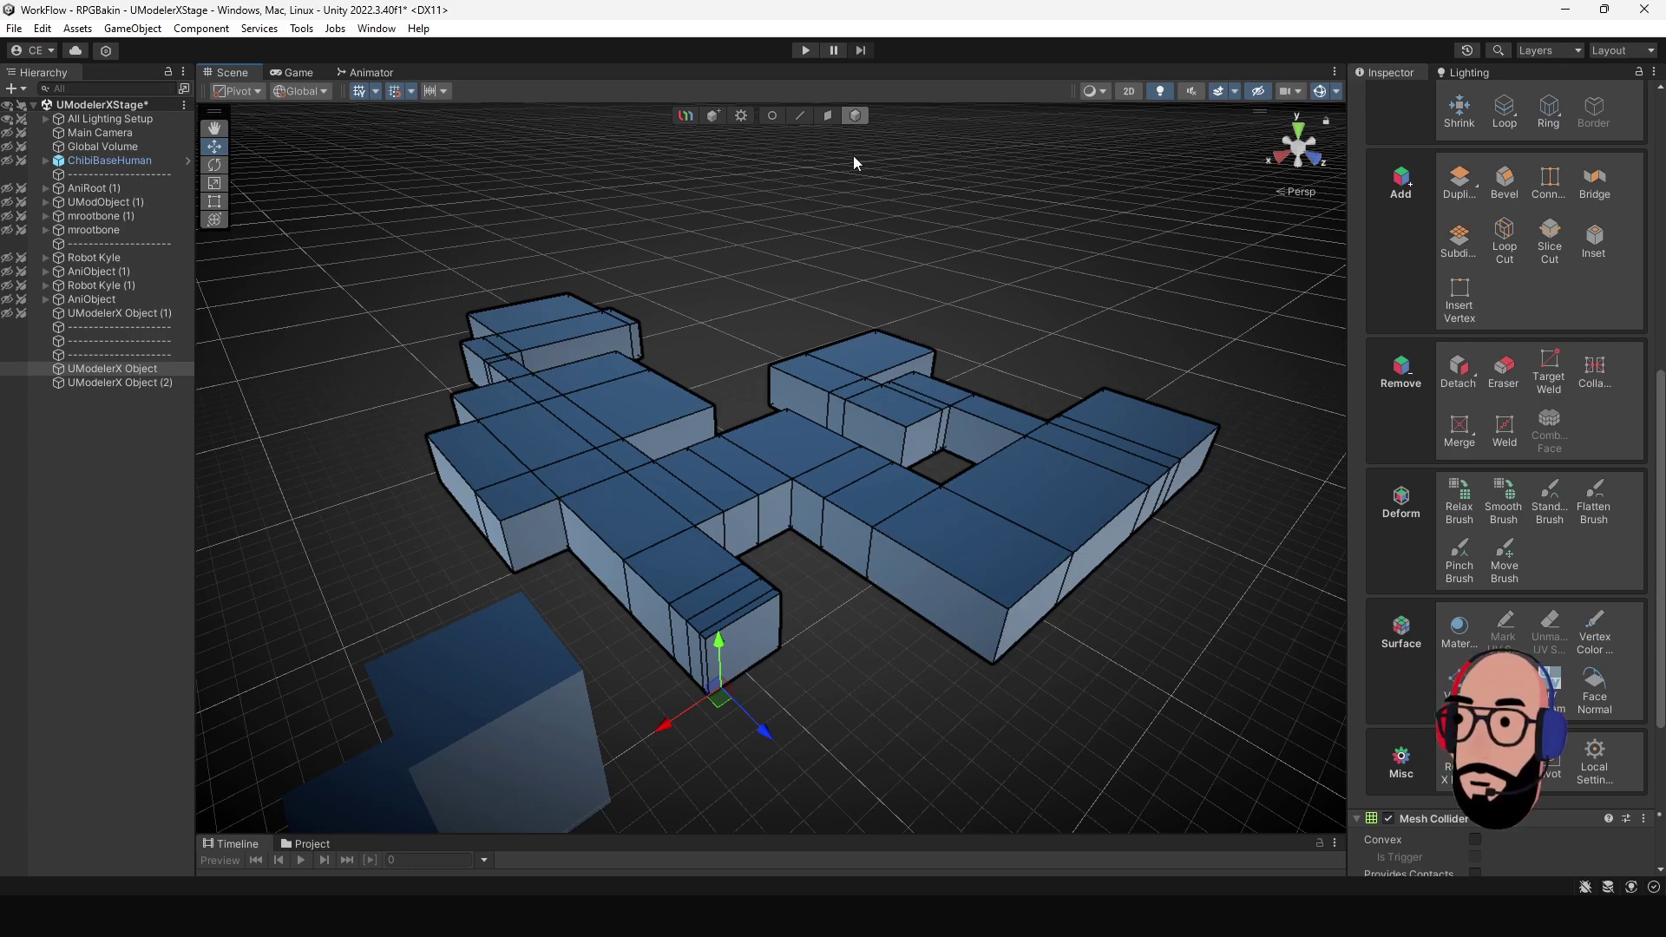
left_click(827, 116)
- Select the adjoining top faces along the layout's front corridor and its connecting passage
left_click(663, 516)
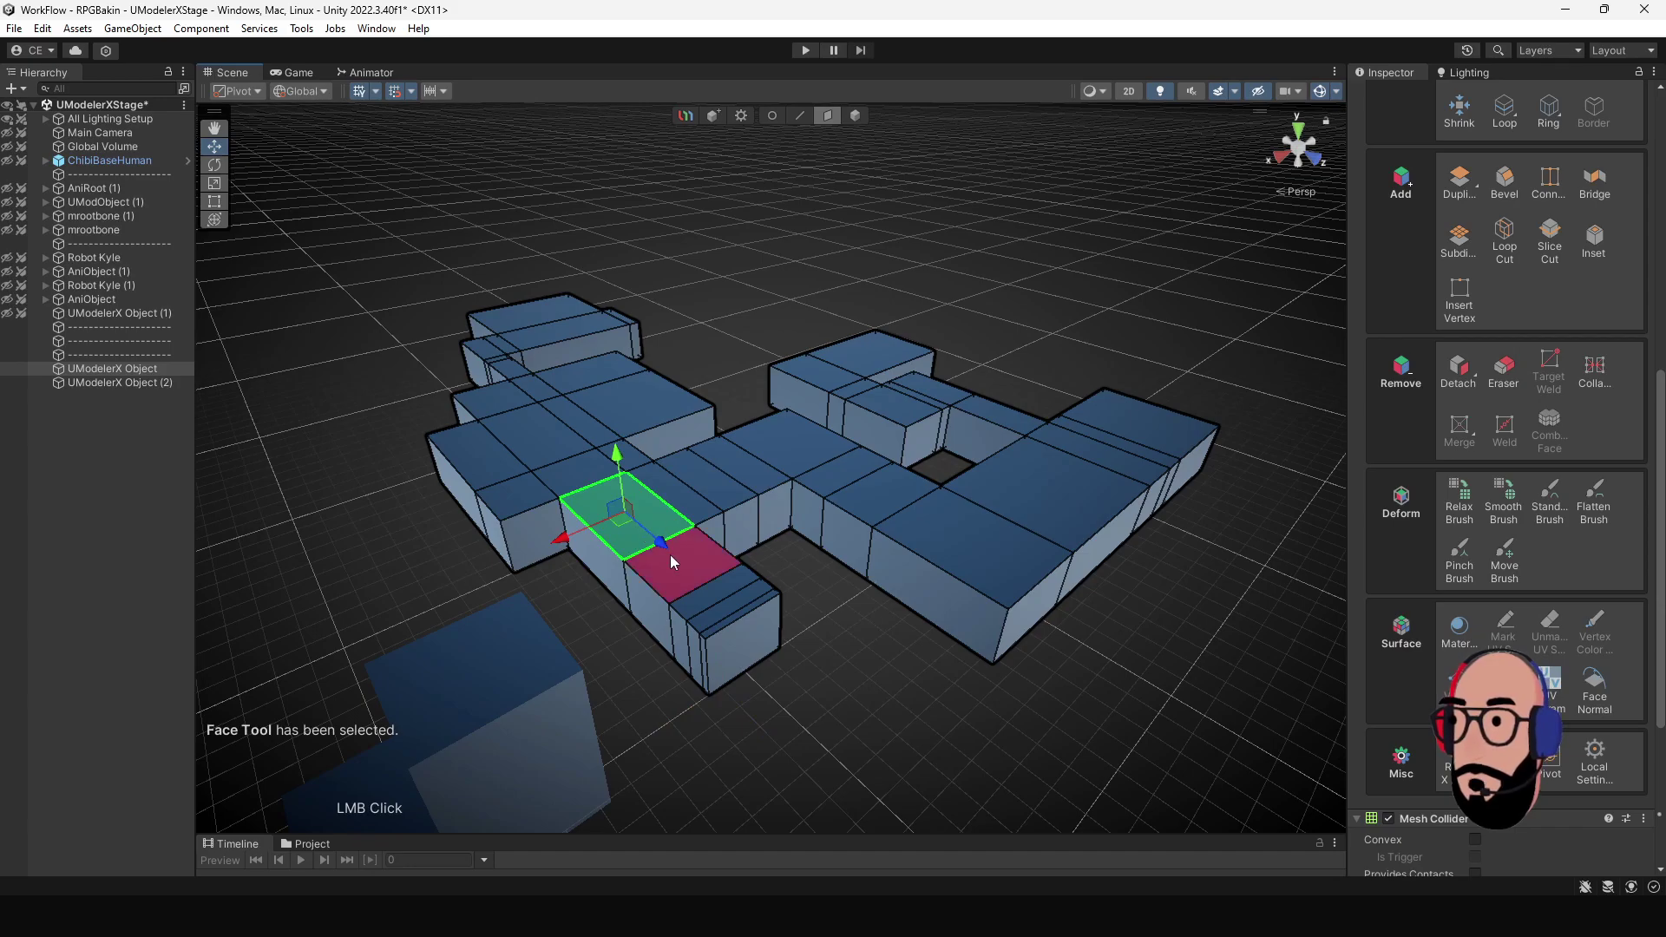
left_click(687, 575, "shift")
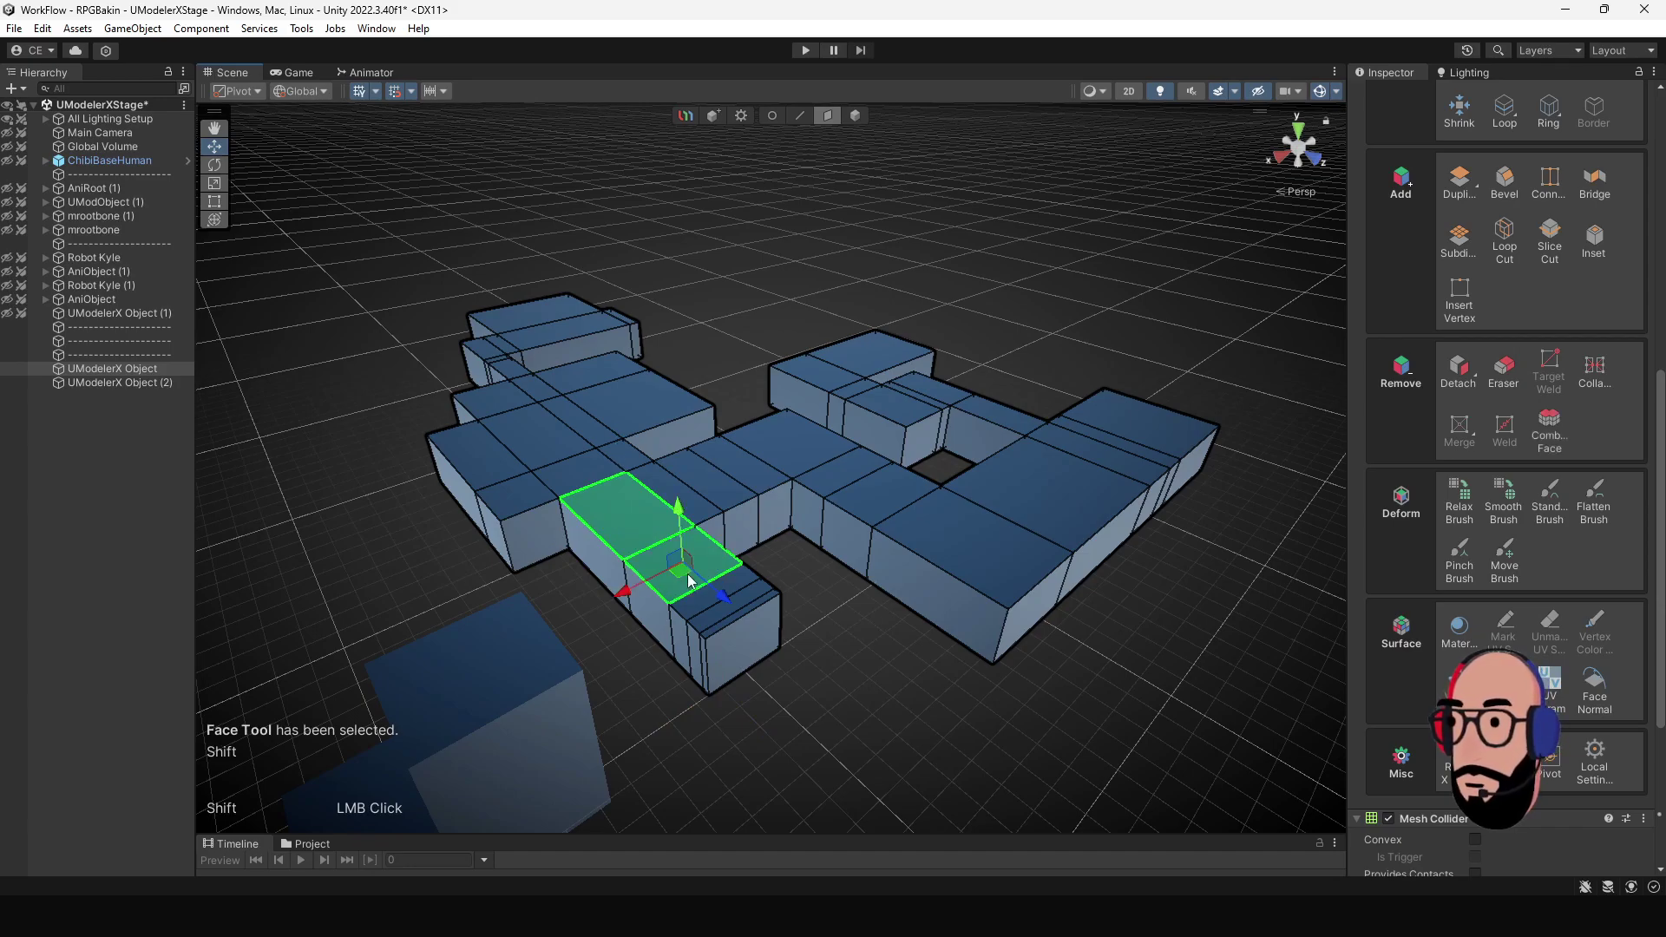
left_click(693, 508, "shift")
left_click(707, 475, "shift")
left_click(757, 475, "shift")
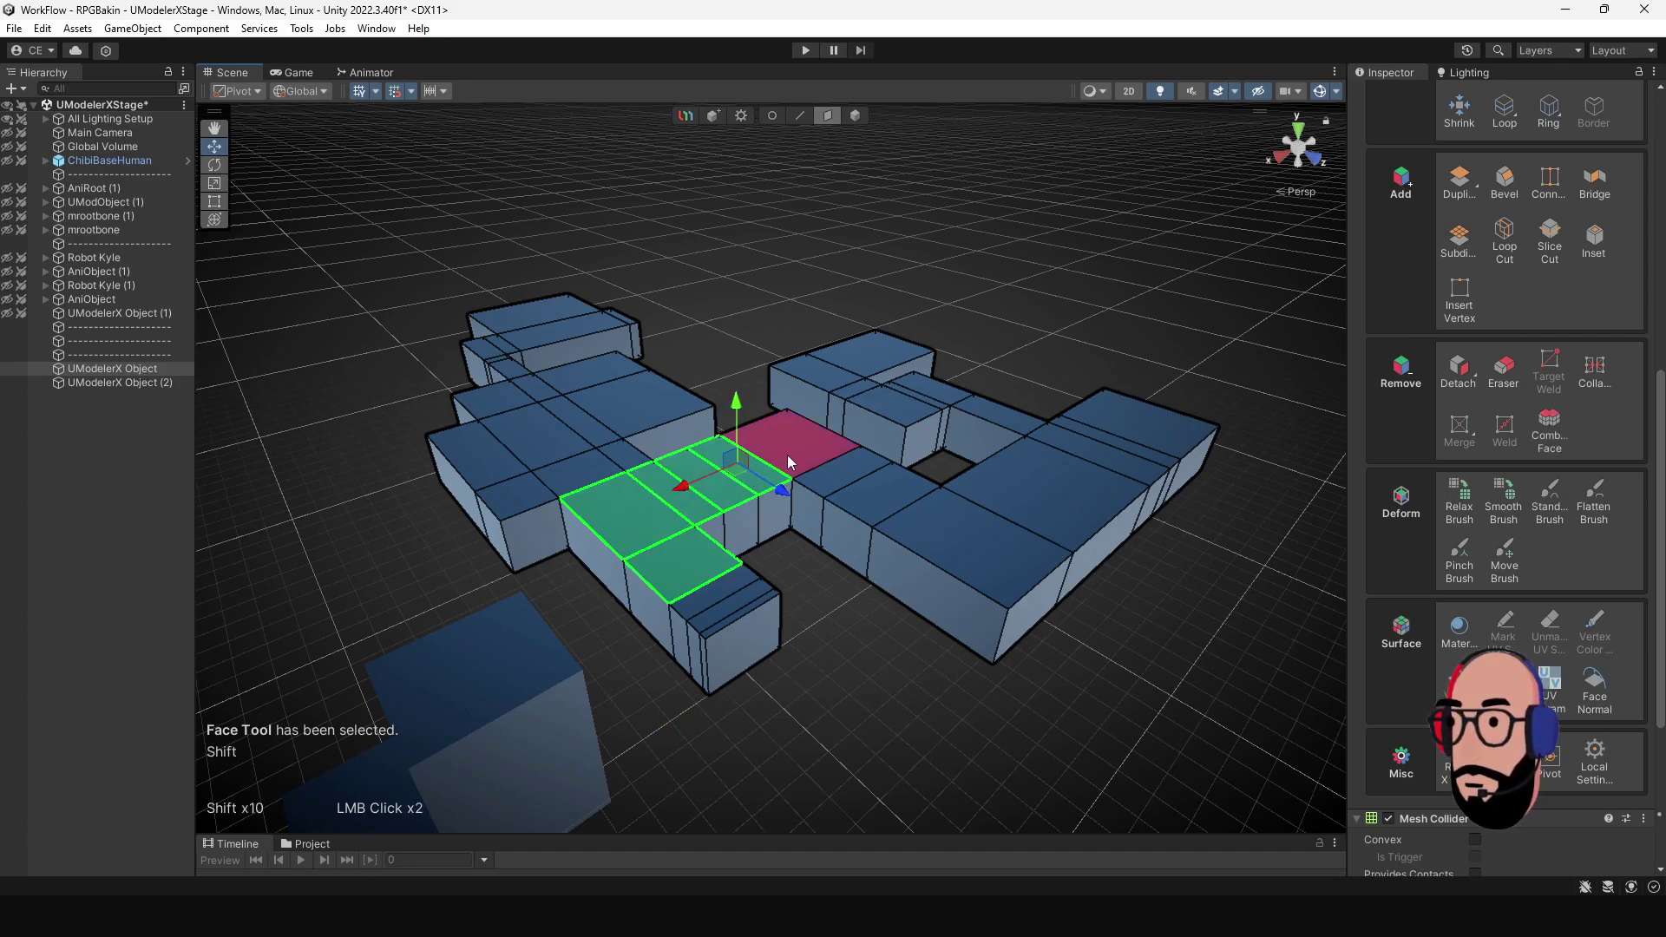
left_click(788, 455, "shift")
left_click(847, 474, "shift")
scroll(595, 445, "down", 2)
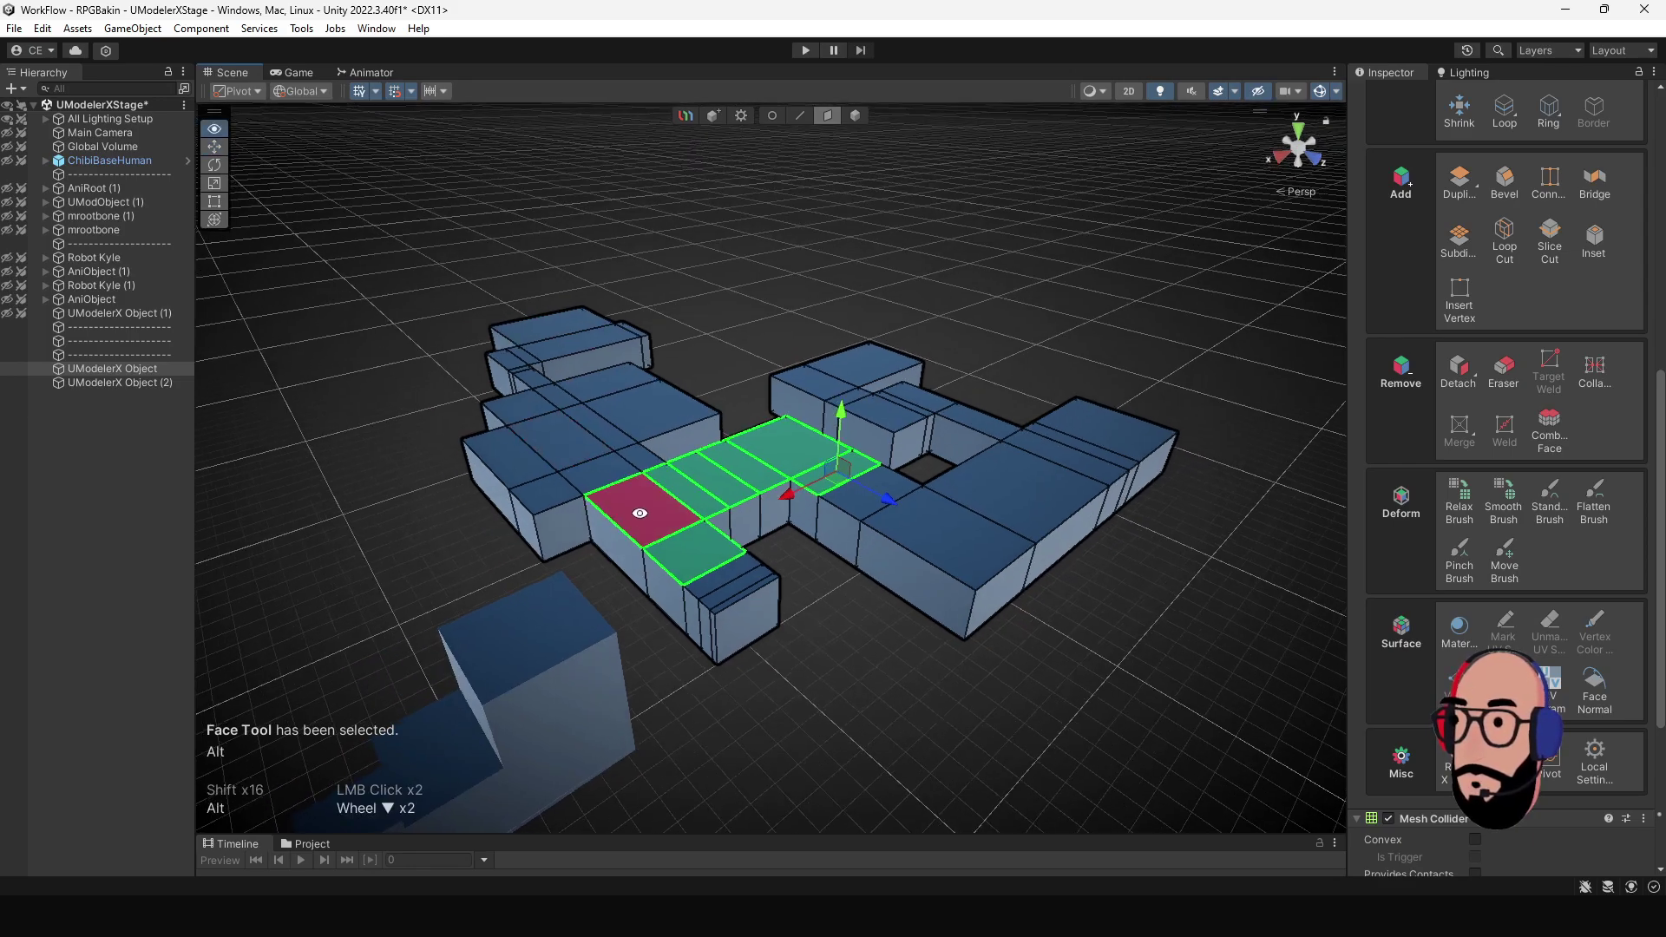
- Select every face of the room layout and flip the faces so they point inward
left_click_drag(636, 509, 635, 480, "alt")
left_click_drag(471, 289, 1273, 757)
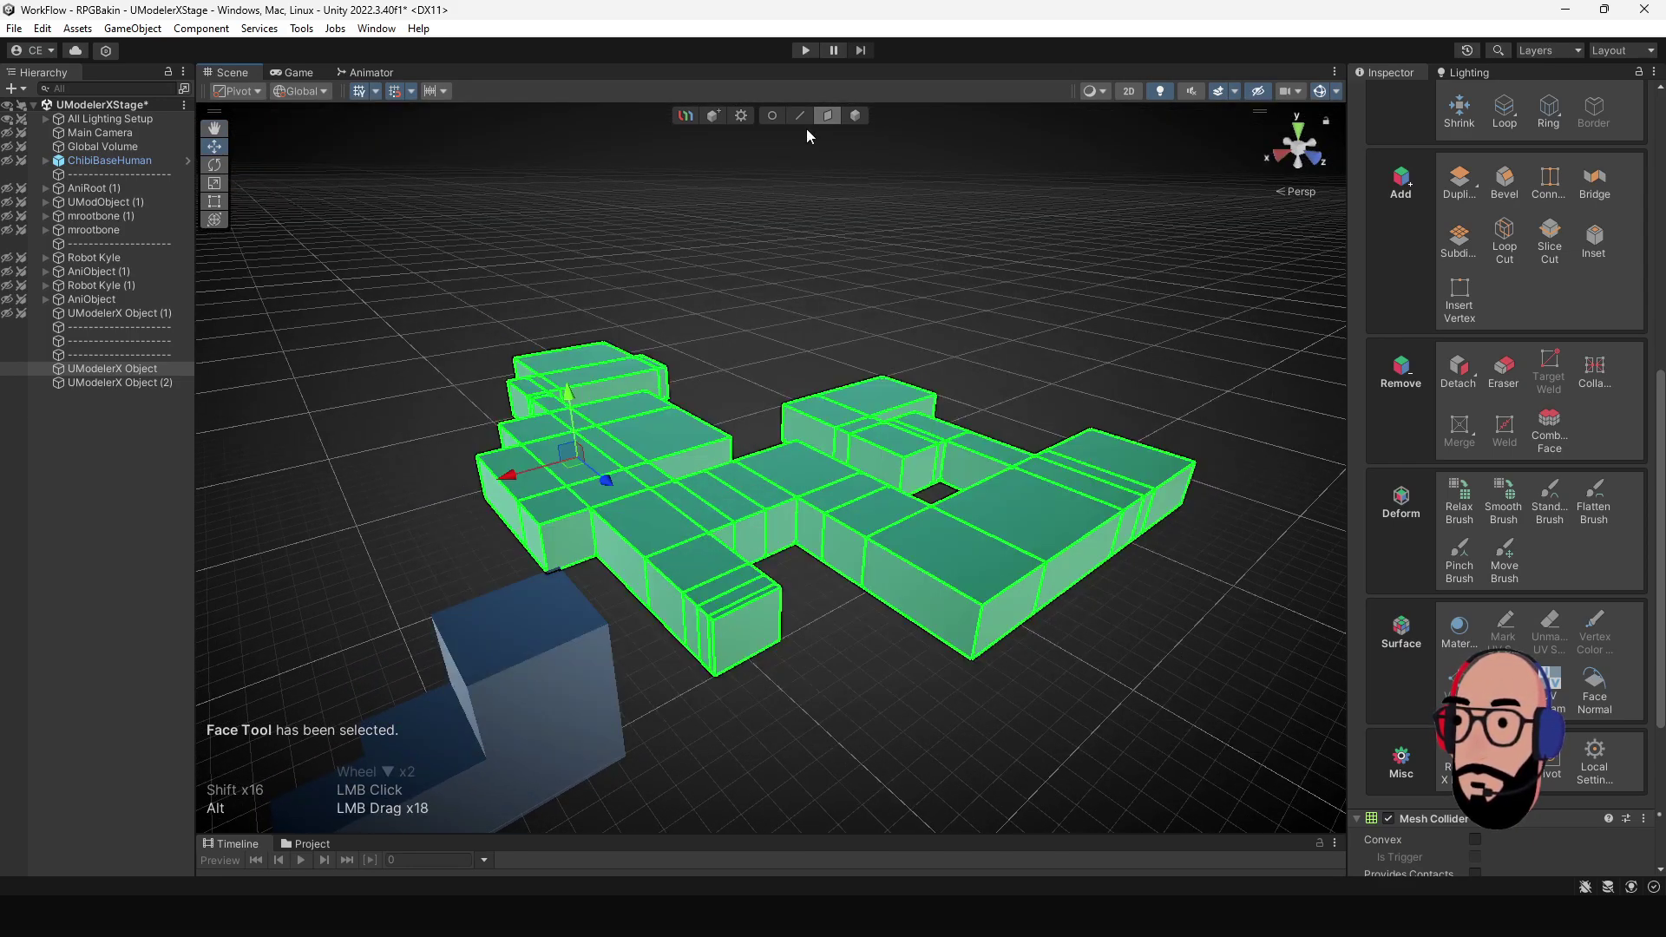
scroll(1550, 601, "down", 3)
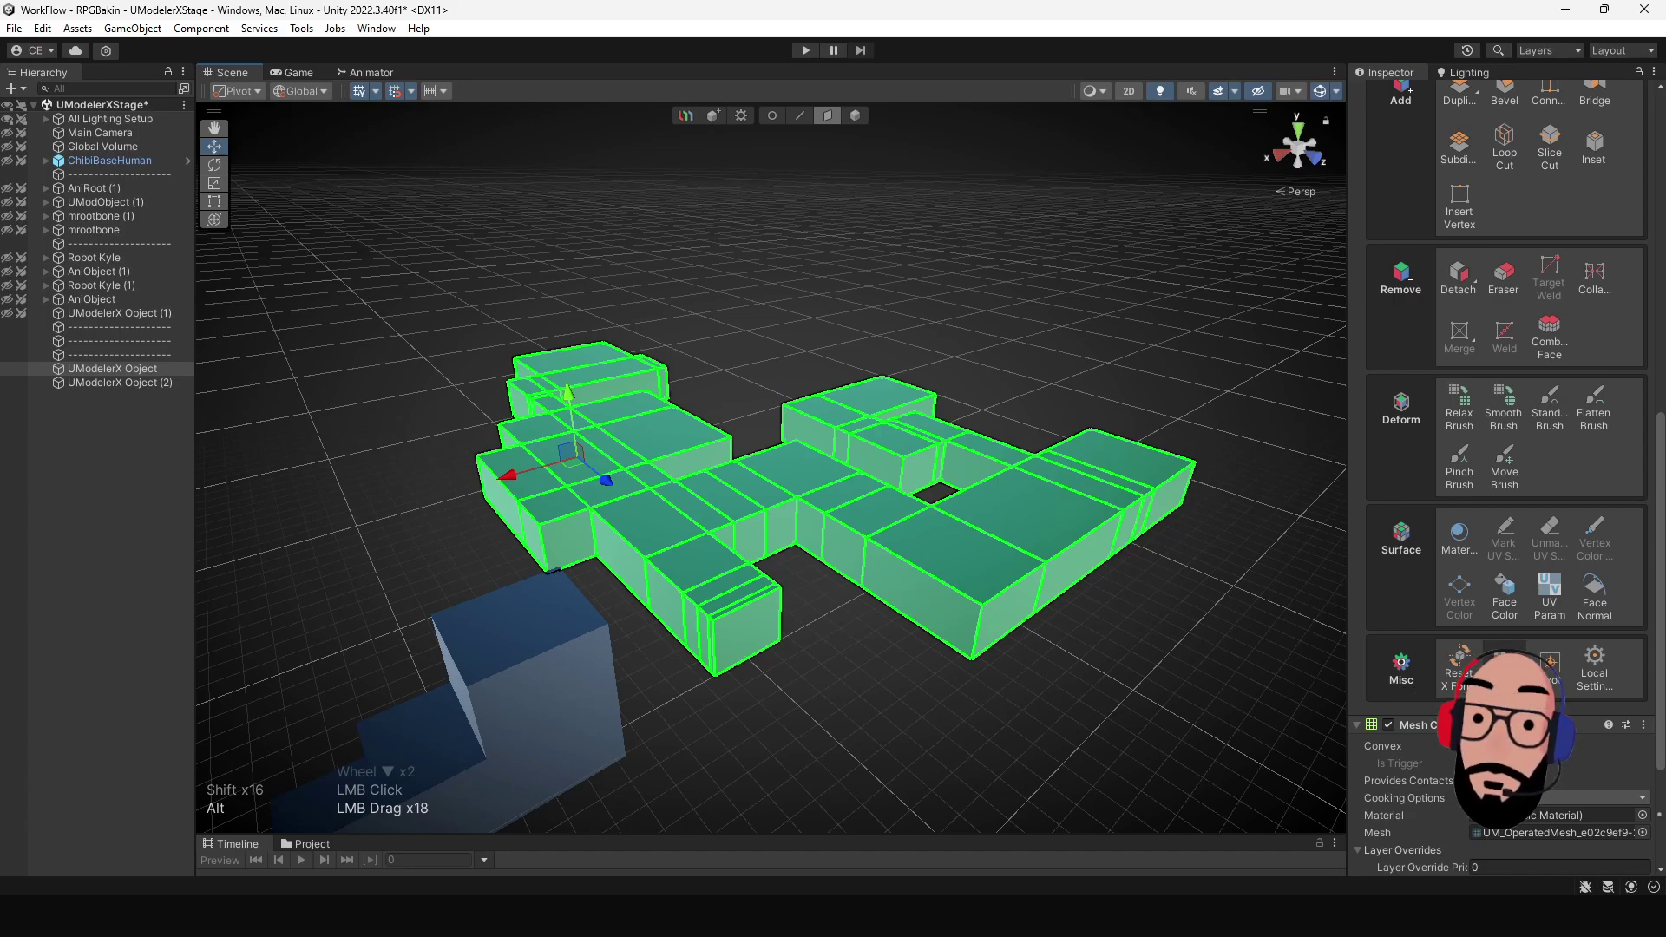
left_click(1504, 670)
scroll(732, 482, "up", 3)
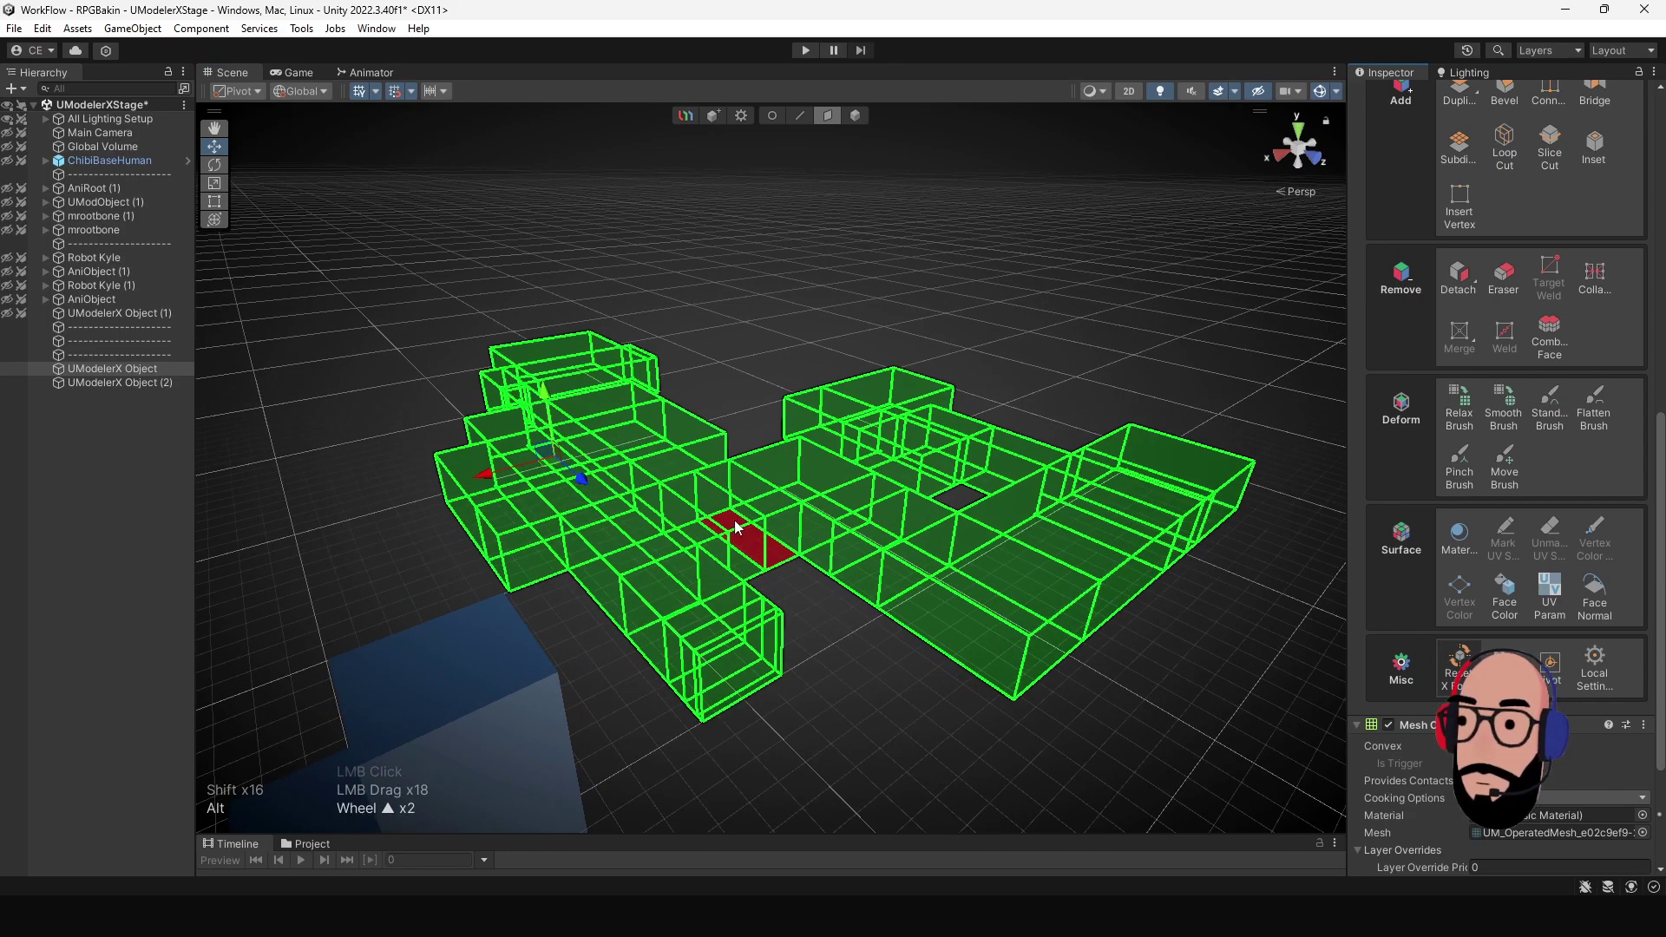
- Inspect the flipped room layout beside the stepped block from low angles and clear the face selection
mouse_move(738, 531)
left_mouse_down("alt")
mouse_move(640, 544)
mouse_move(727, 509)
left_mouse_up("alt")
middle_click_drag(799, 604, 741, 509, "alt")
scroll(742, 509, "down", 2)
scroll(883, 623, "down", 3)
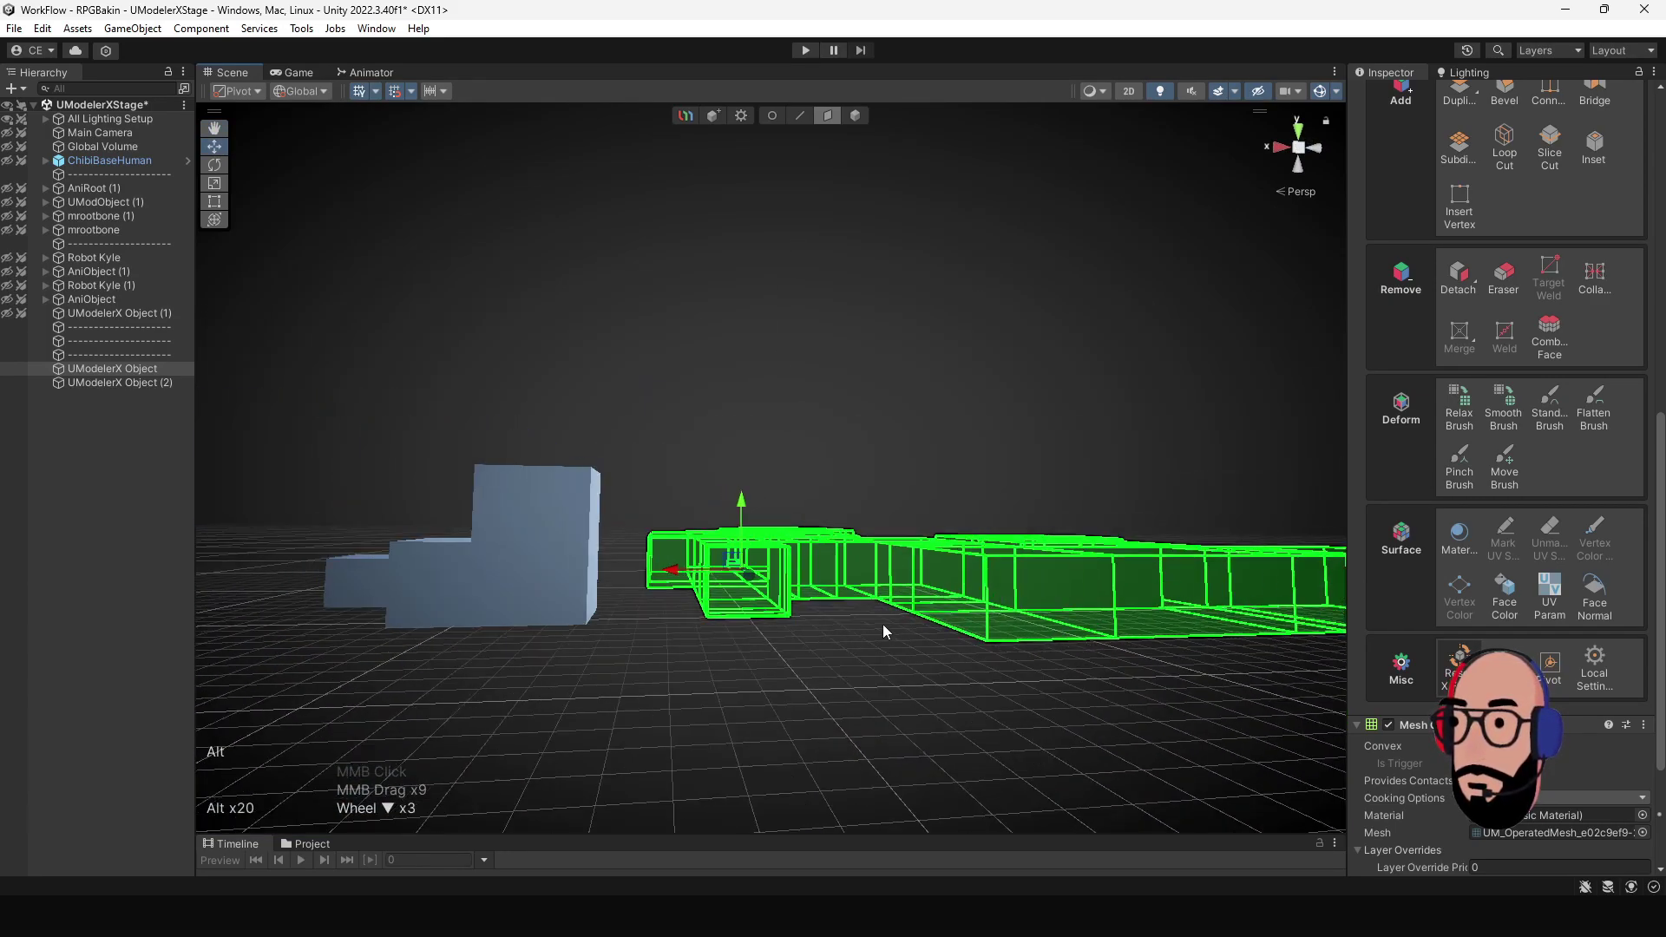
left_click_drag(1012, 637, 934, 626, "alt")
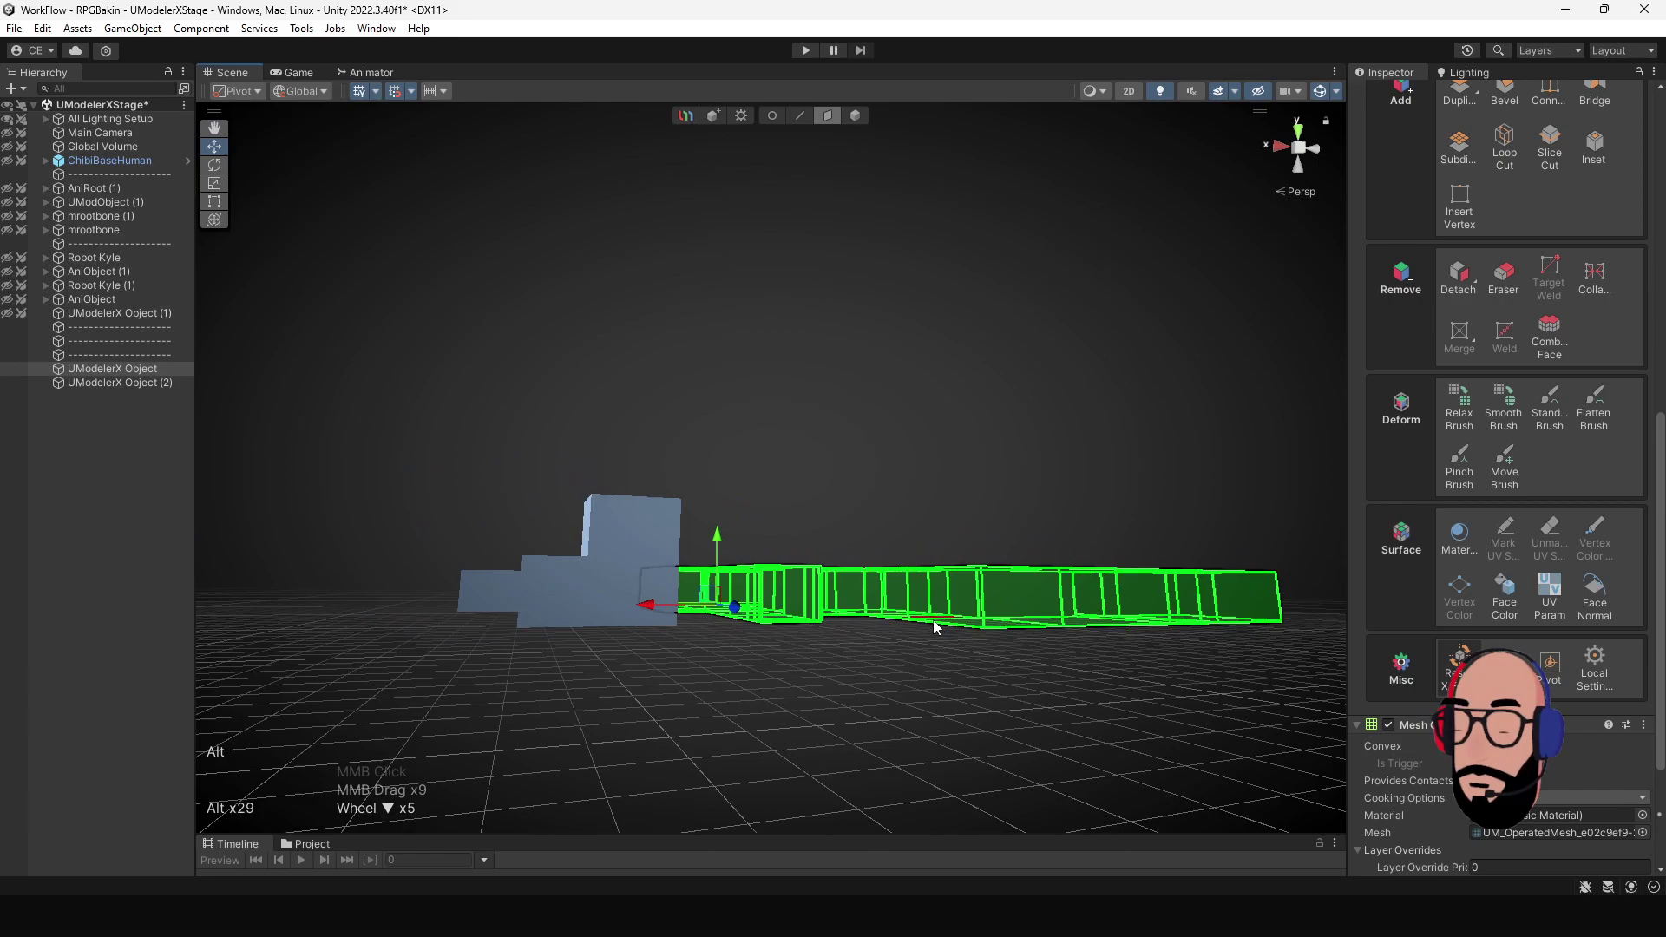
middle_click_drag(935, 621, 975, 603, "alt")
left_click_drag(974, 603, 859, 451, "alt")
left_click(868, 435)
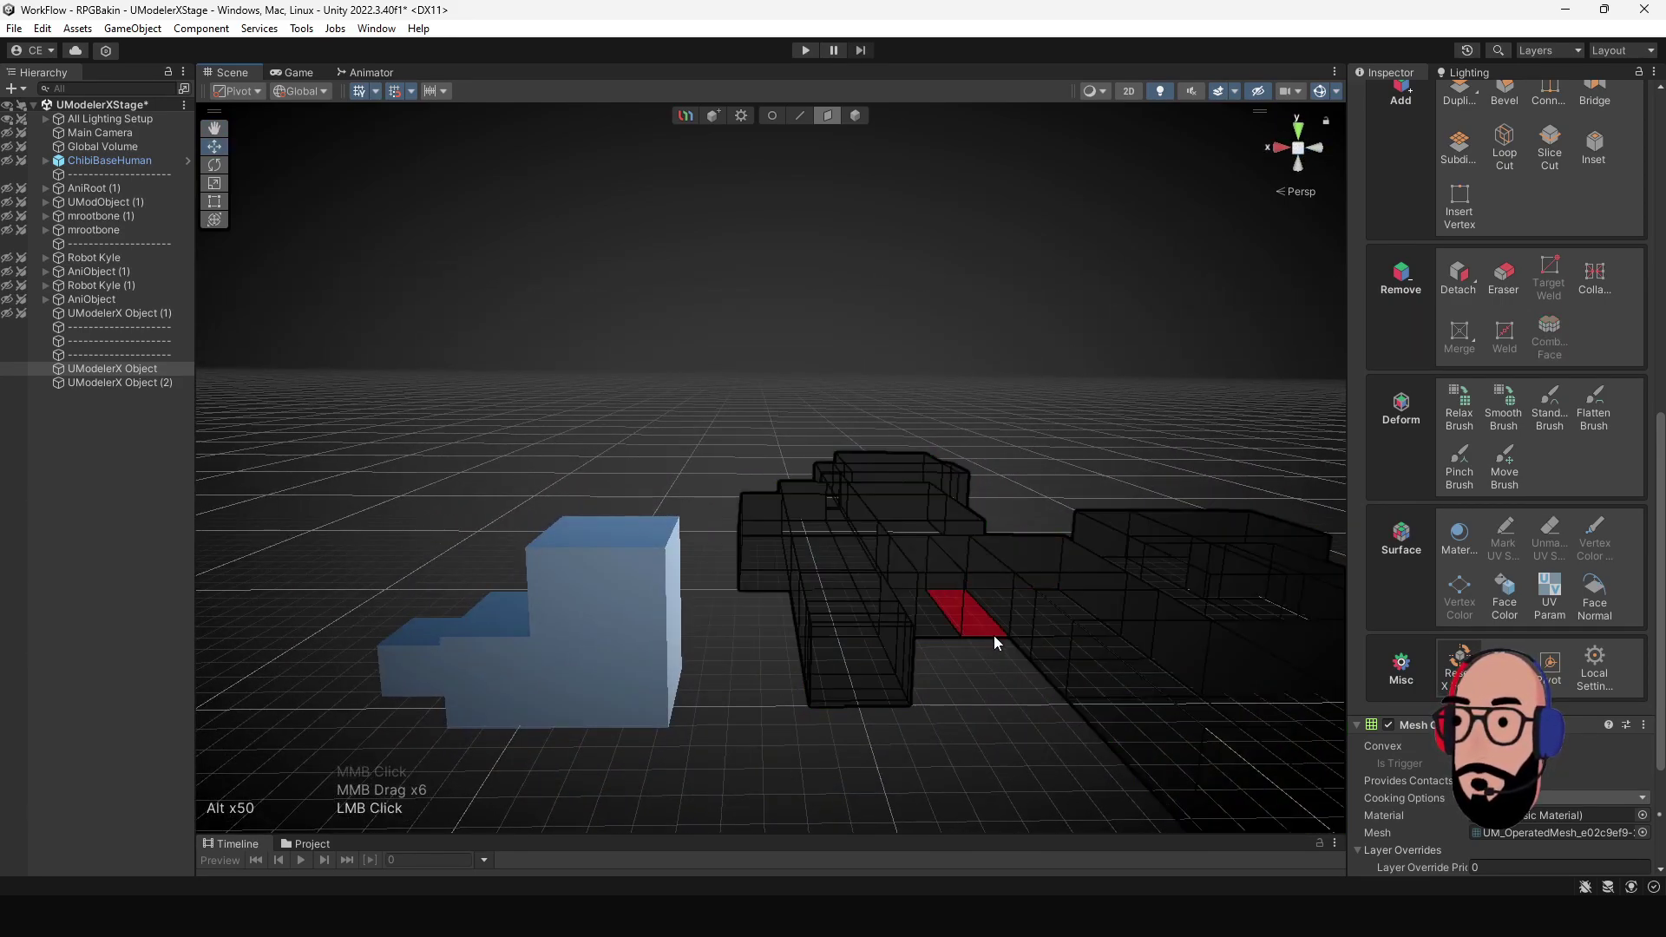
- Fly through the inside of the room layout to examine its walls, floor and ceiling
middle_click_drag(993, 639, 879, 551)
key("w")
right_click_drag(879, 551, 1232, 564)
key("w")
key("w")
key("w")
key("w")
key("d")
key("w")
key("d")
key("w")
right_click_drag(1055, 601, 1138, 607)
right_click_drag(868, 645, 705, 633, "shift")
key("w")
key("d")
key("shift")
key("w")
right_click_drag(844, 573, 802, 422)
key("a")
key("a")
key("w")
right_click_drag(819, 566, 561, 659)
key("w")
key("d")
key("d")
scroll(570, 639, "down", 3)
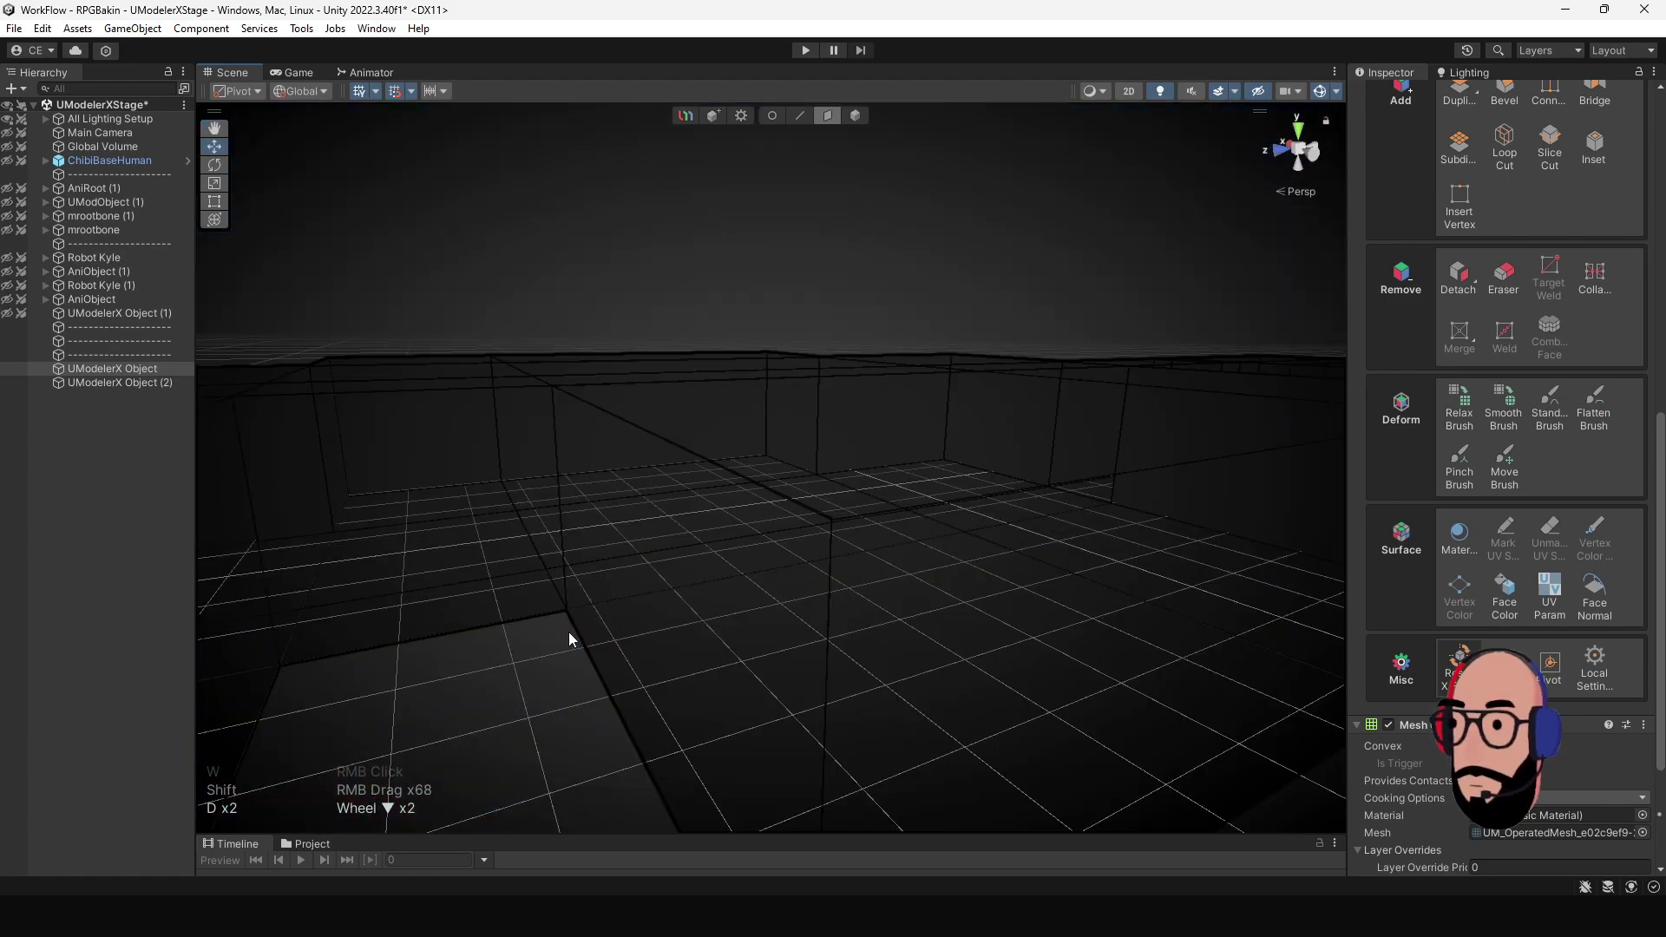
- Switch to vertex editing and select all the upper vertices of the room layout from a level side view
left_click_drag(574, 595, 878, 642, "alt")
middle_click_drag(1076, 559, 970, 545)
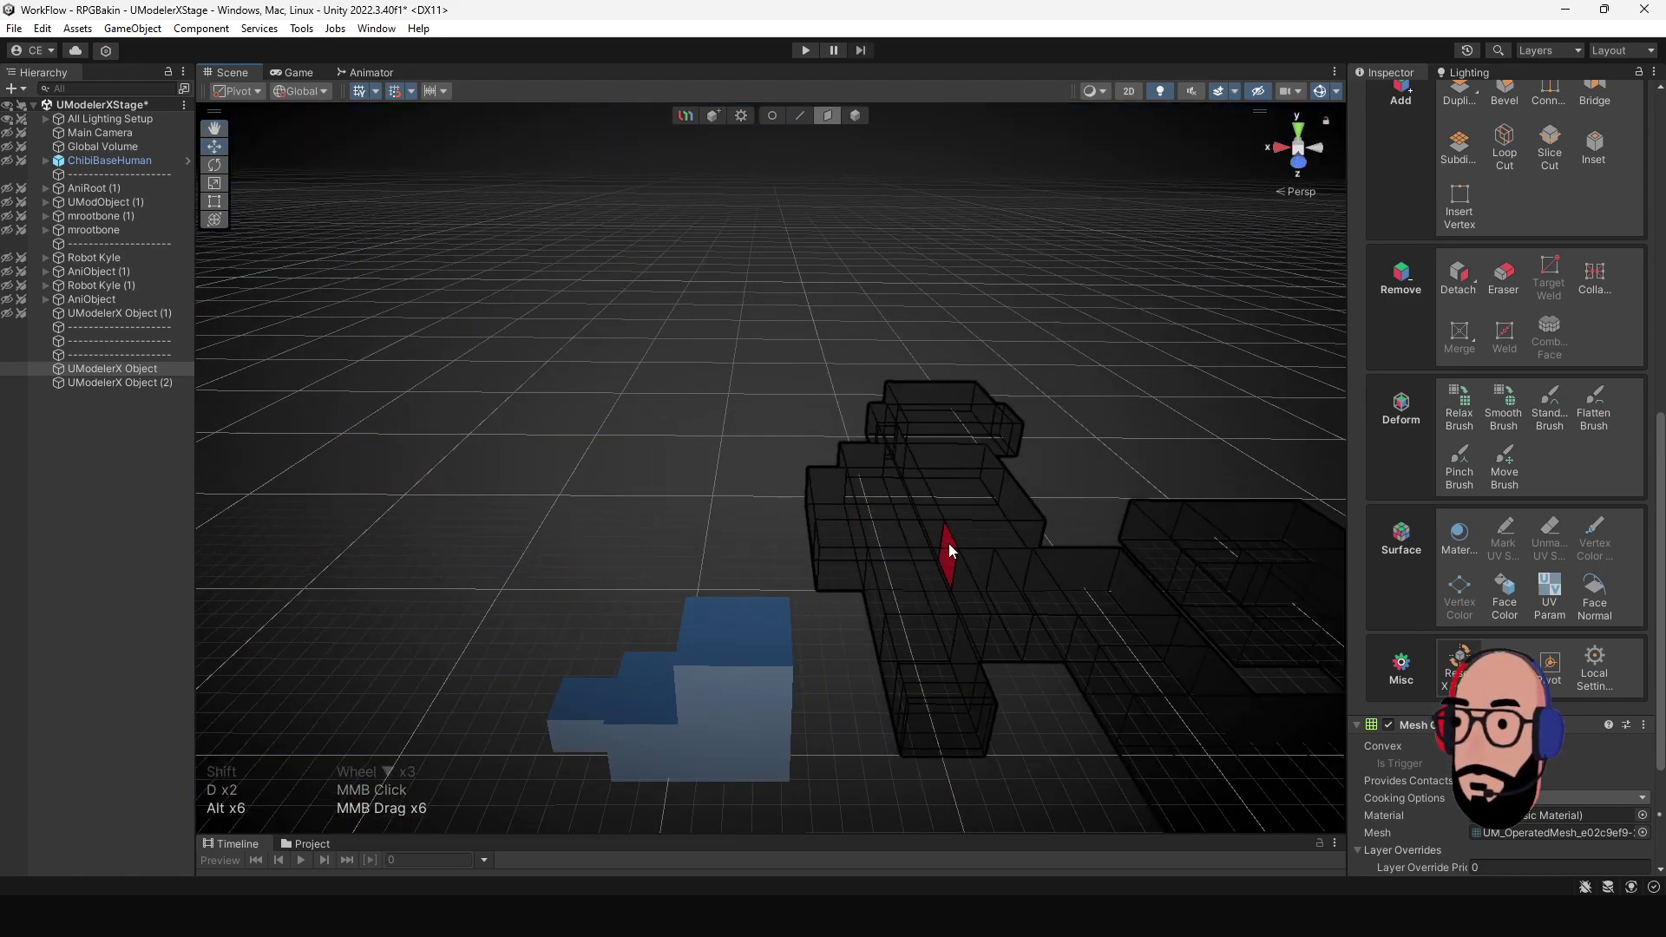
key("f")
scroll(680, 620, "down", 10)
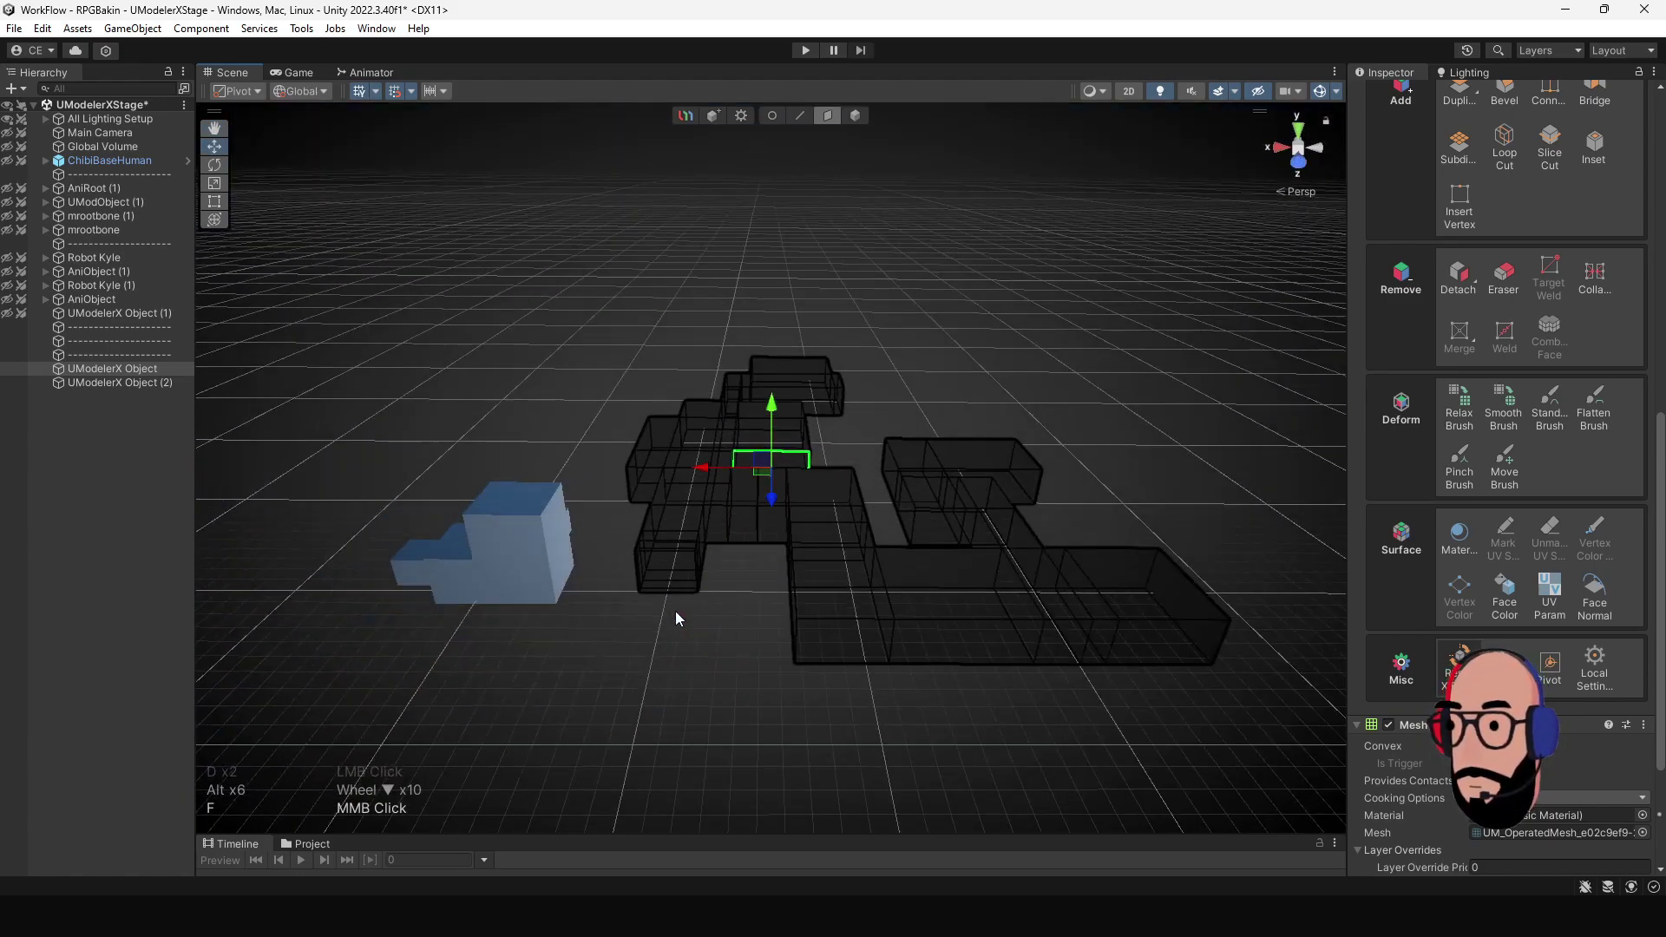
middle_click(840, 568, "alt")
middle_click_drag(840, 567, 898, 179, "alt")
left_click(851, 117)
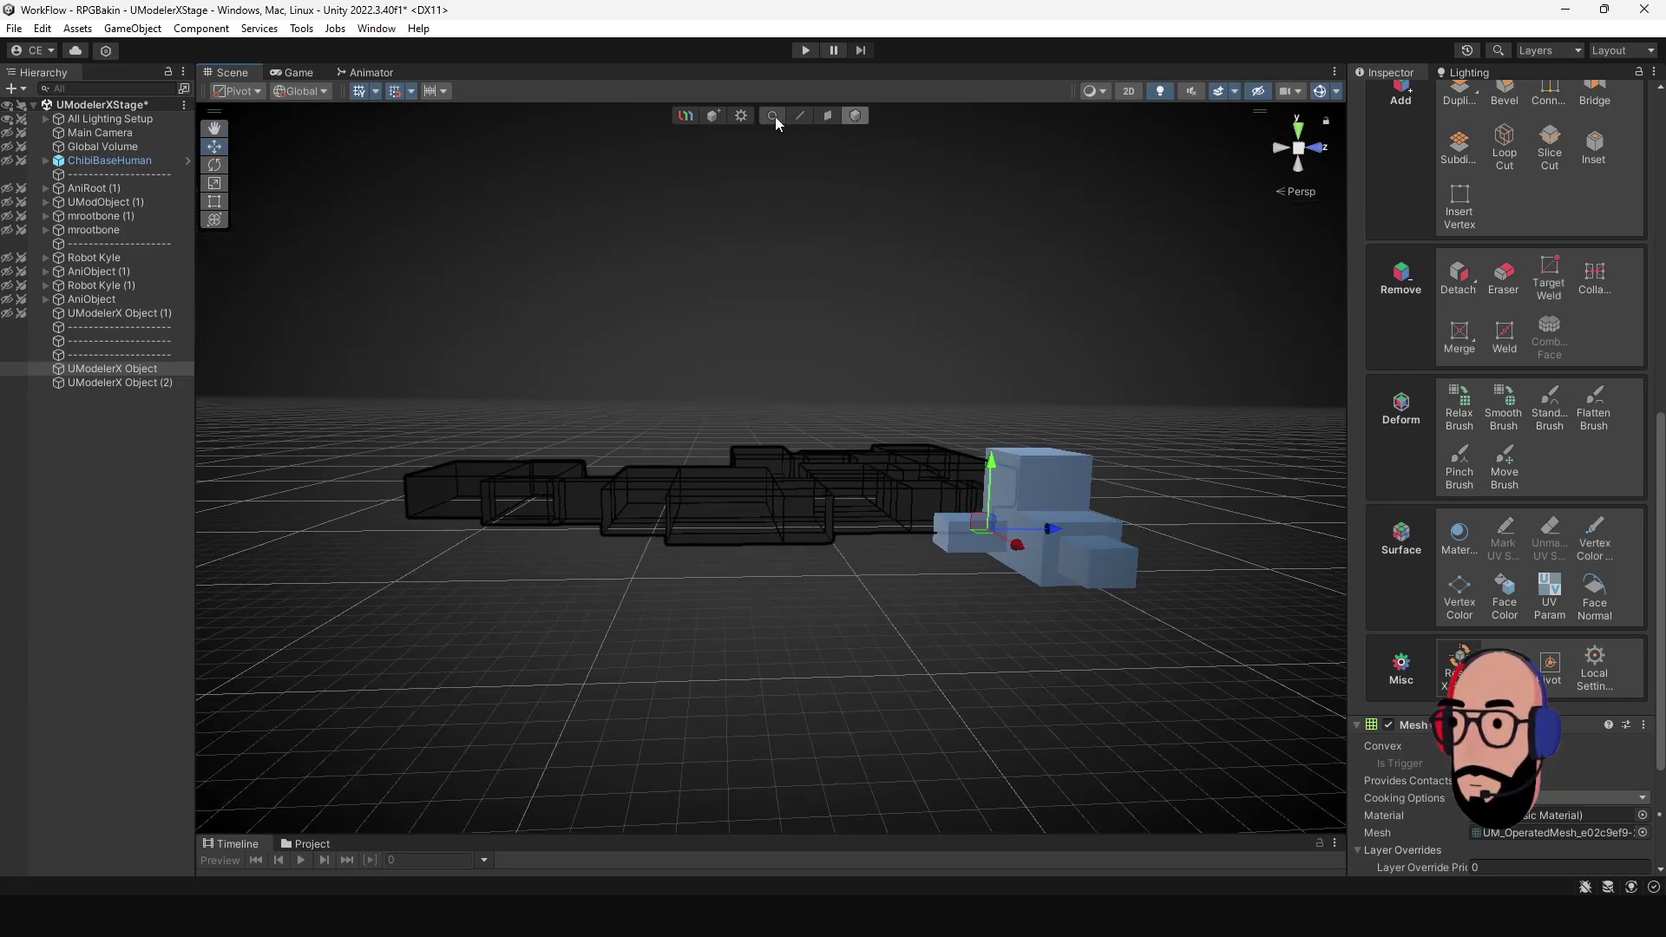
left_click(772, 116)
left_click_drag(774, 341, 783, 304, "alt")
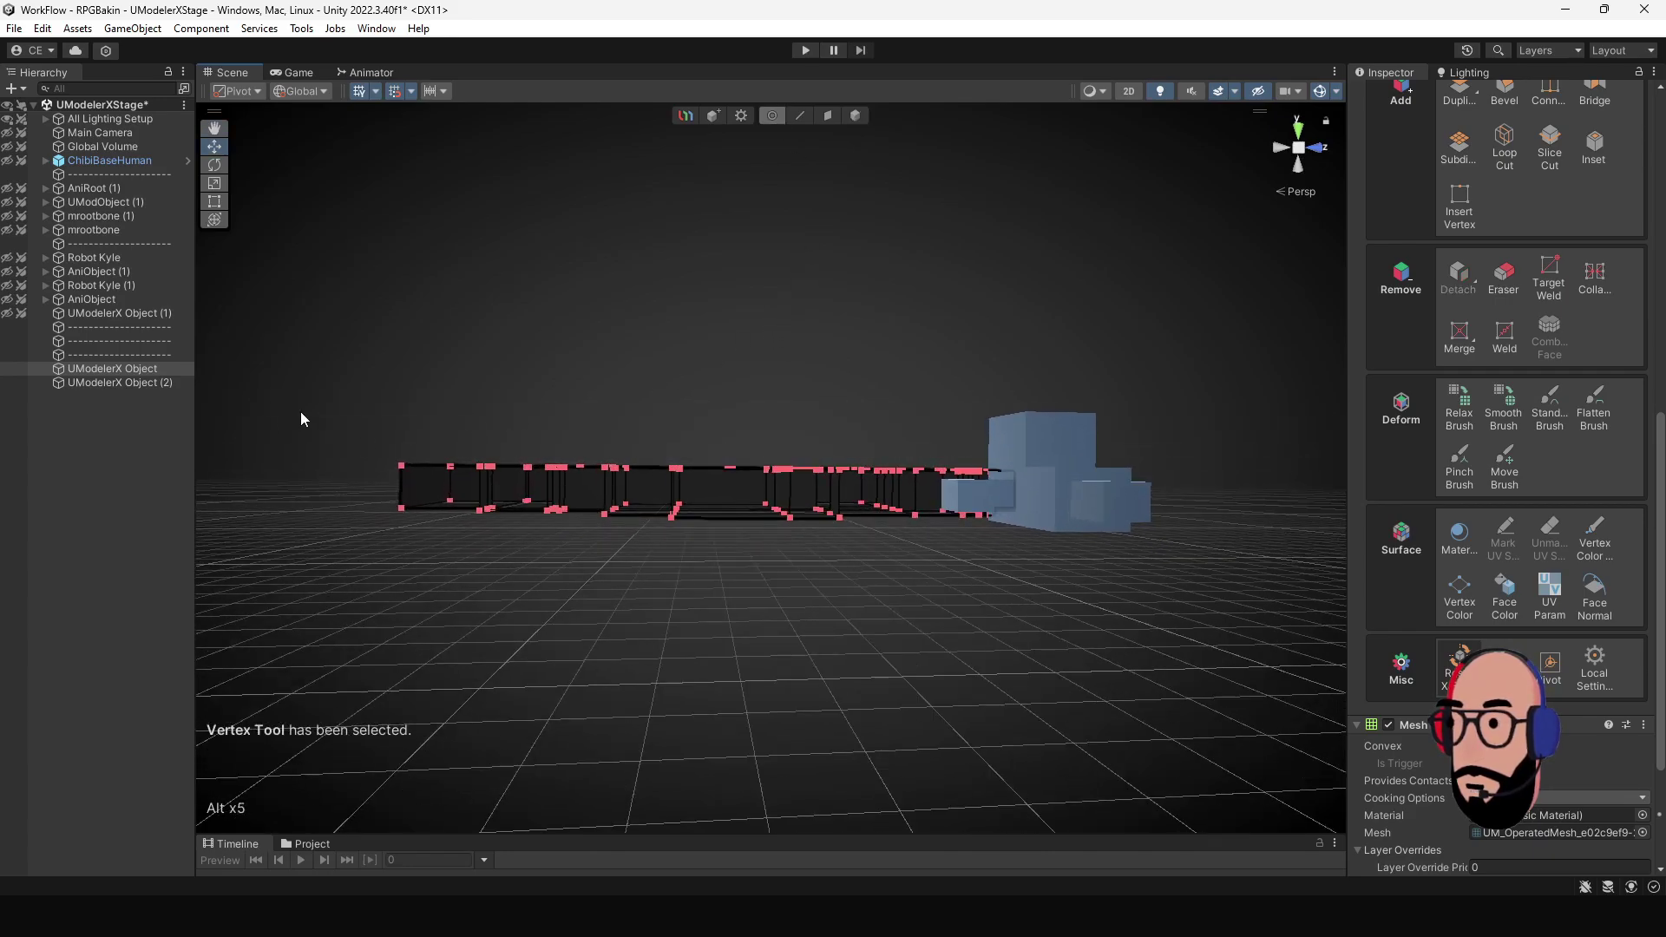
left_click_drag(295, 412, 1201, 483)
- Convert the selected upper vertices into a selection of all the ceiling faces
left_click_drag(1080, 507, 692, 512, "alt")
scroll(692, 512, "up", 3)
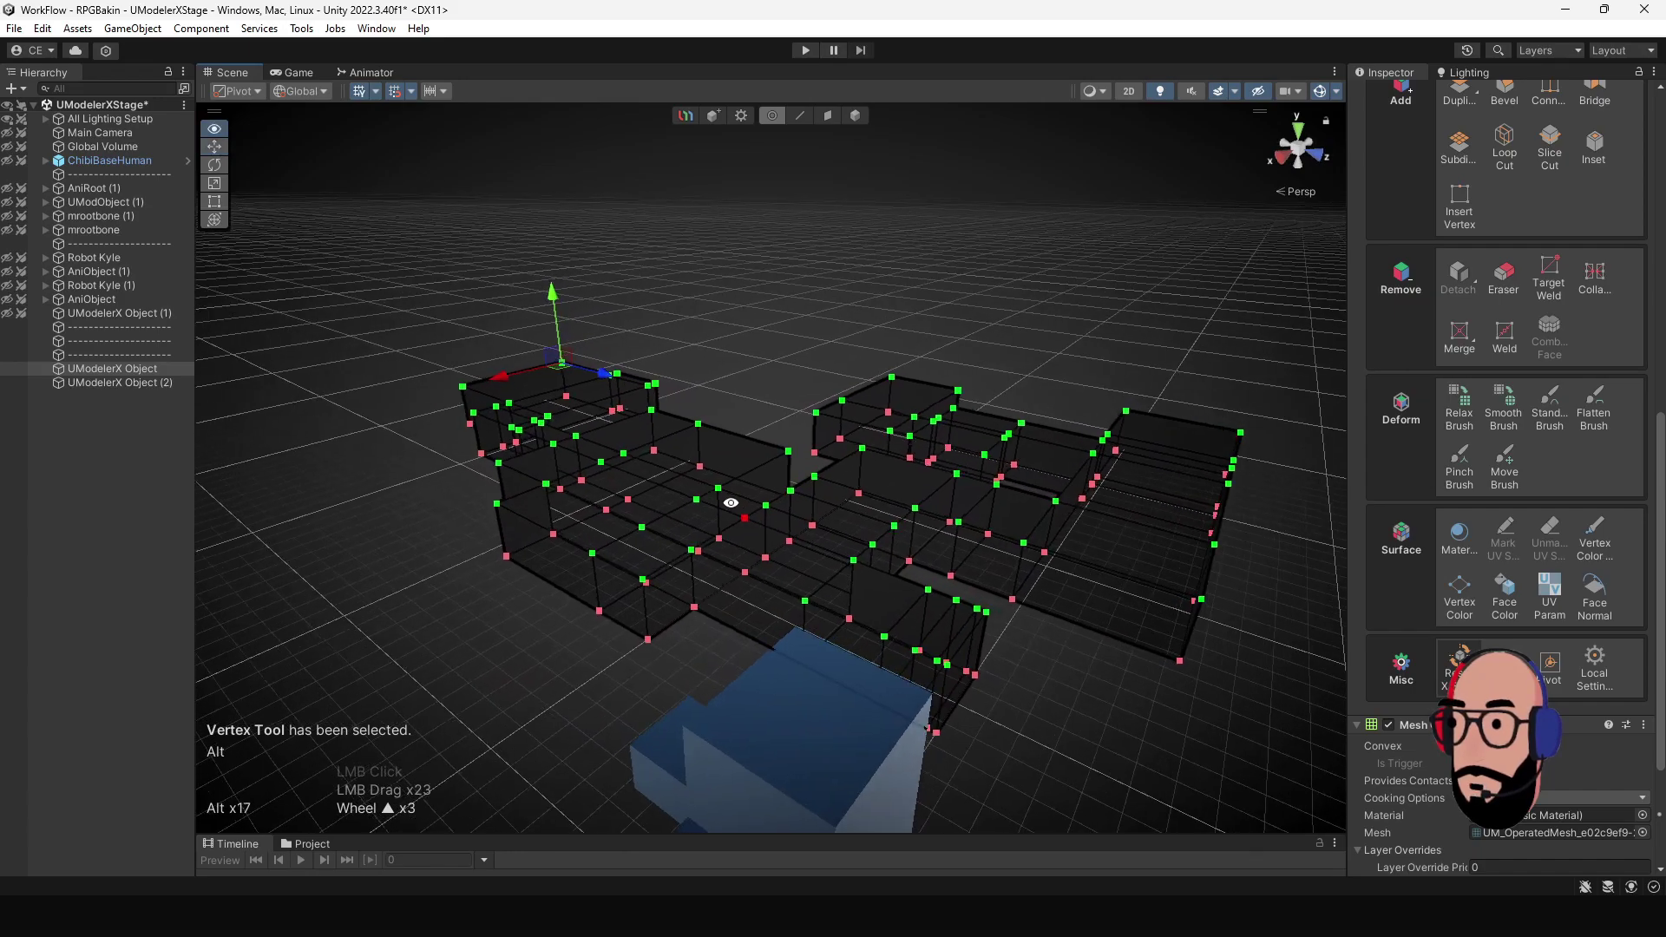
left_click_drag(617, 293, 800, 510)
middle_click_drag(800, 510, 910, 554, "alt")
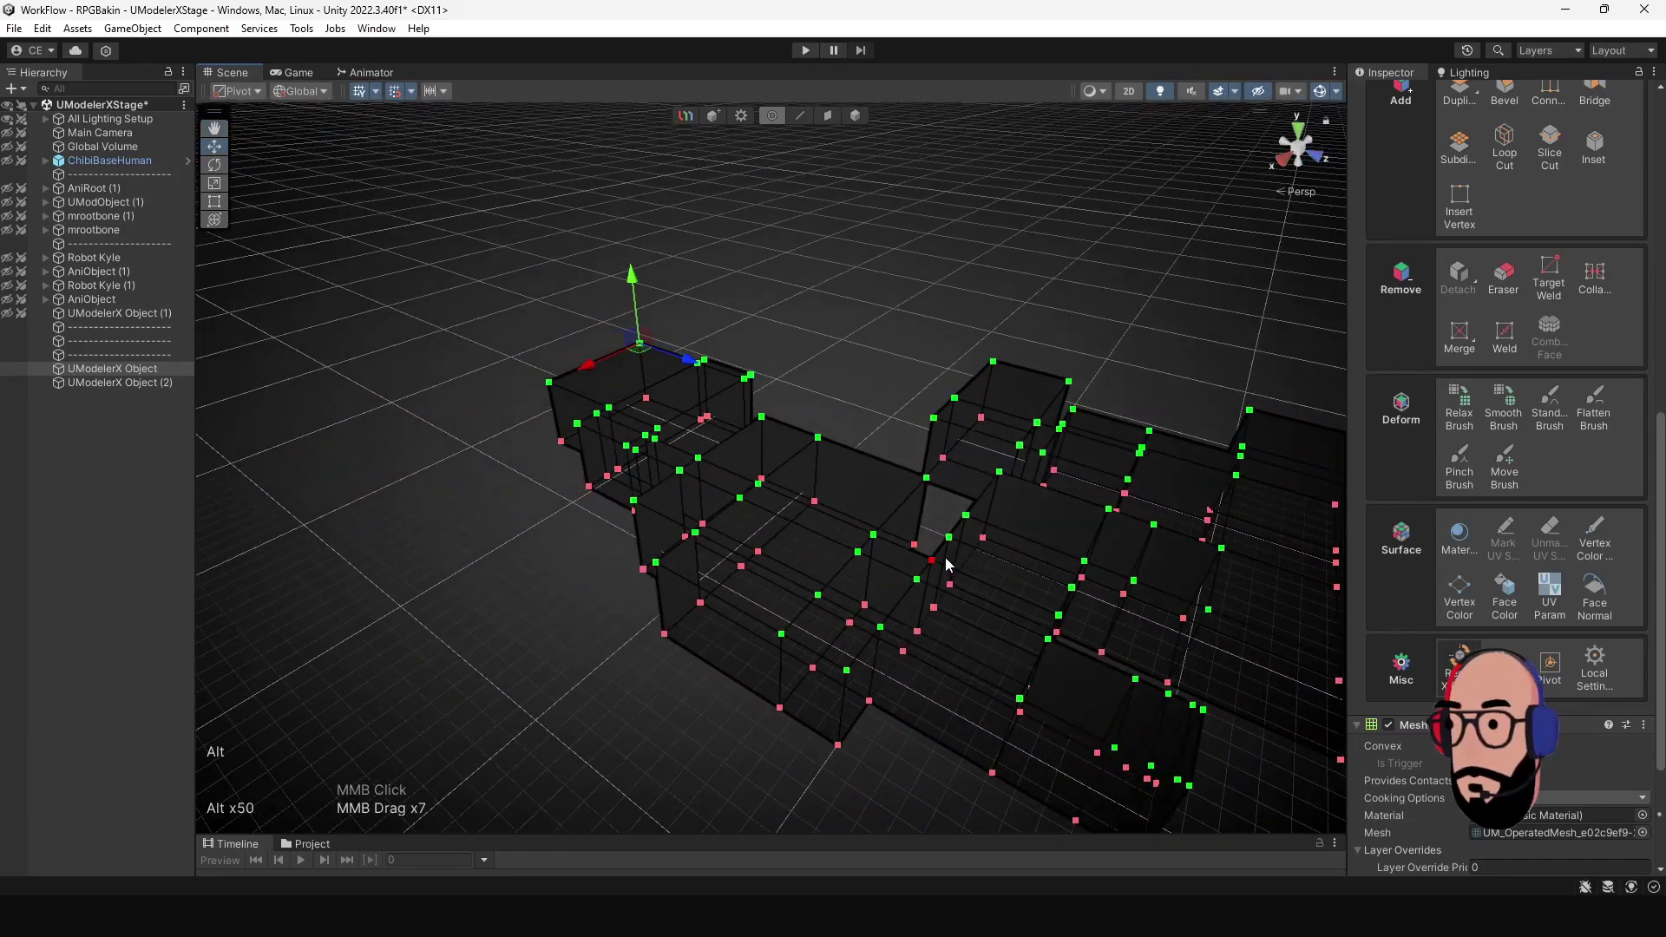
left_click_drag(910, 553, 823, 486, "alt")
left_click(831, 118)
middle_click_drag(727, 538, 903, 521, "alt")
left_click_drag(902, 520, 846, 544, "alt")
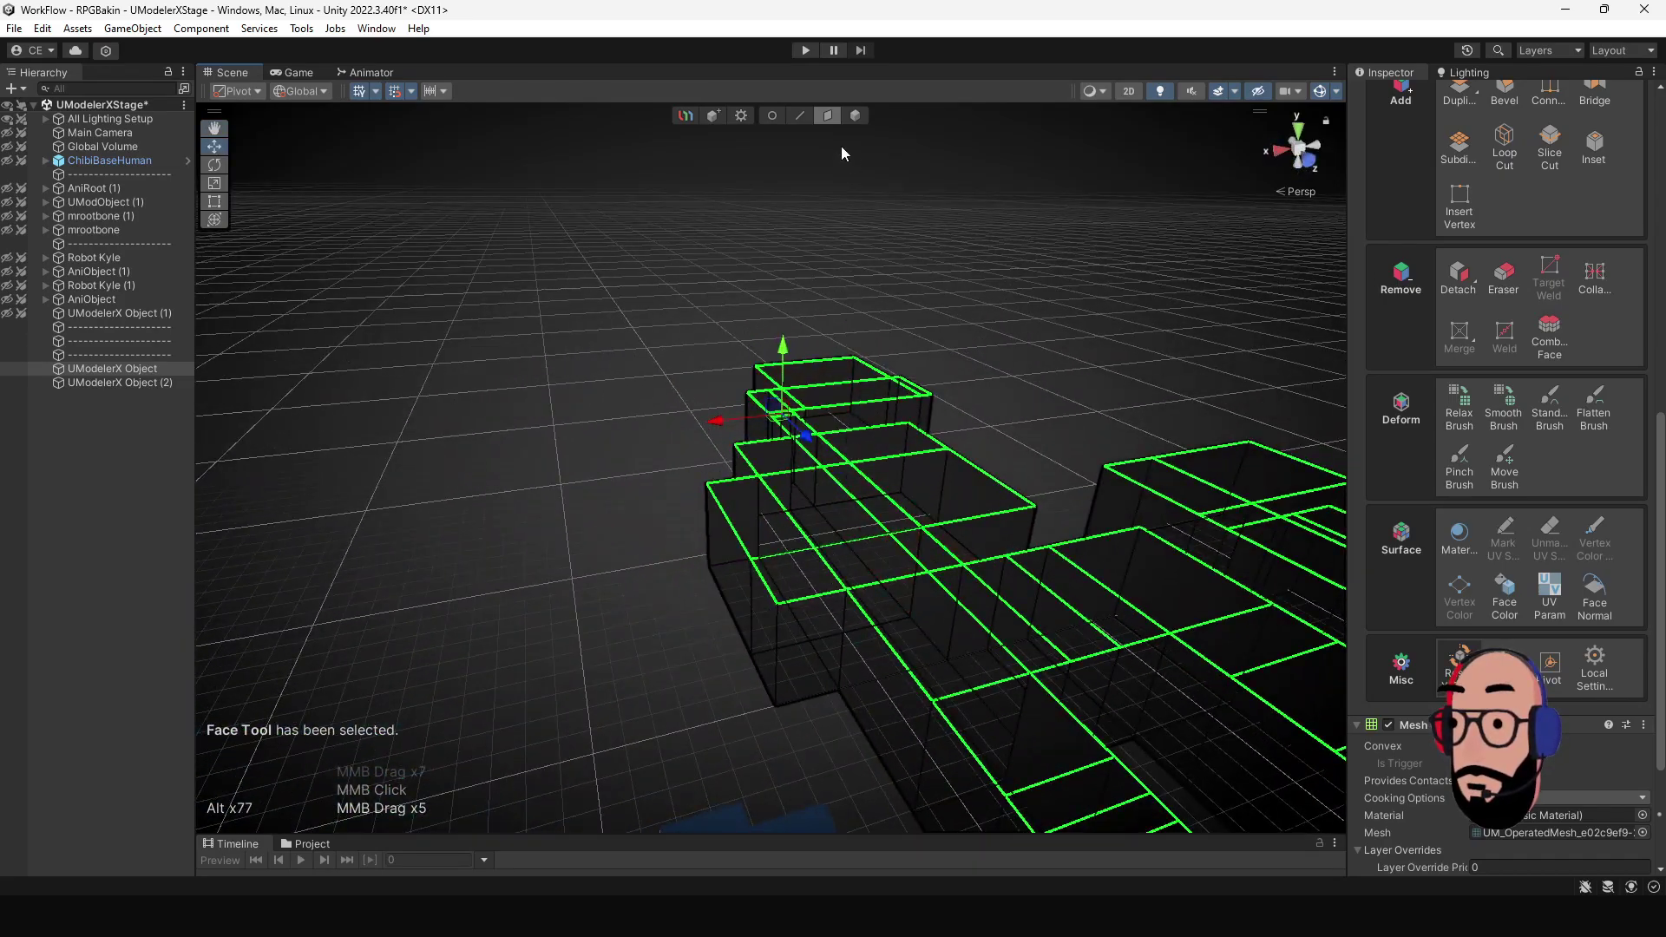
left_click_drag(651, 569, 805, 570, "alt")
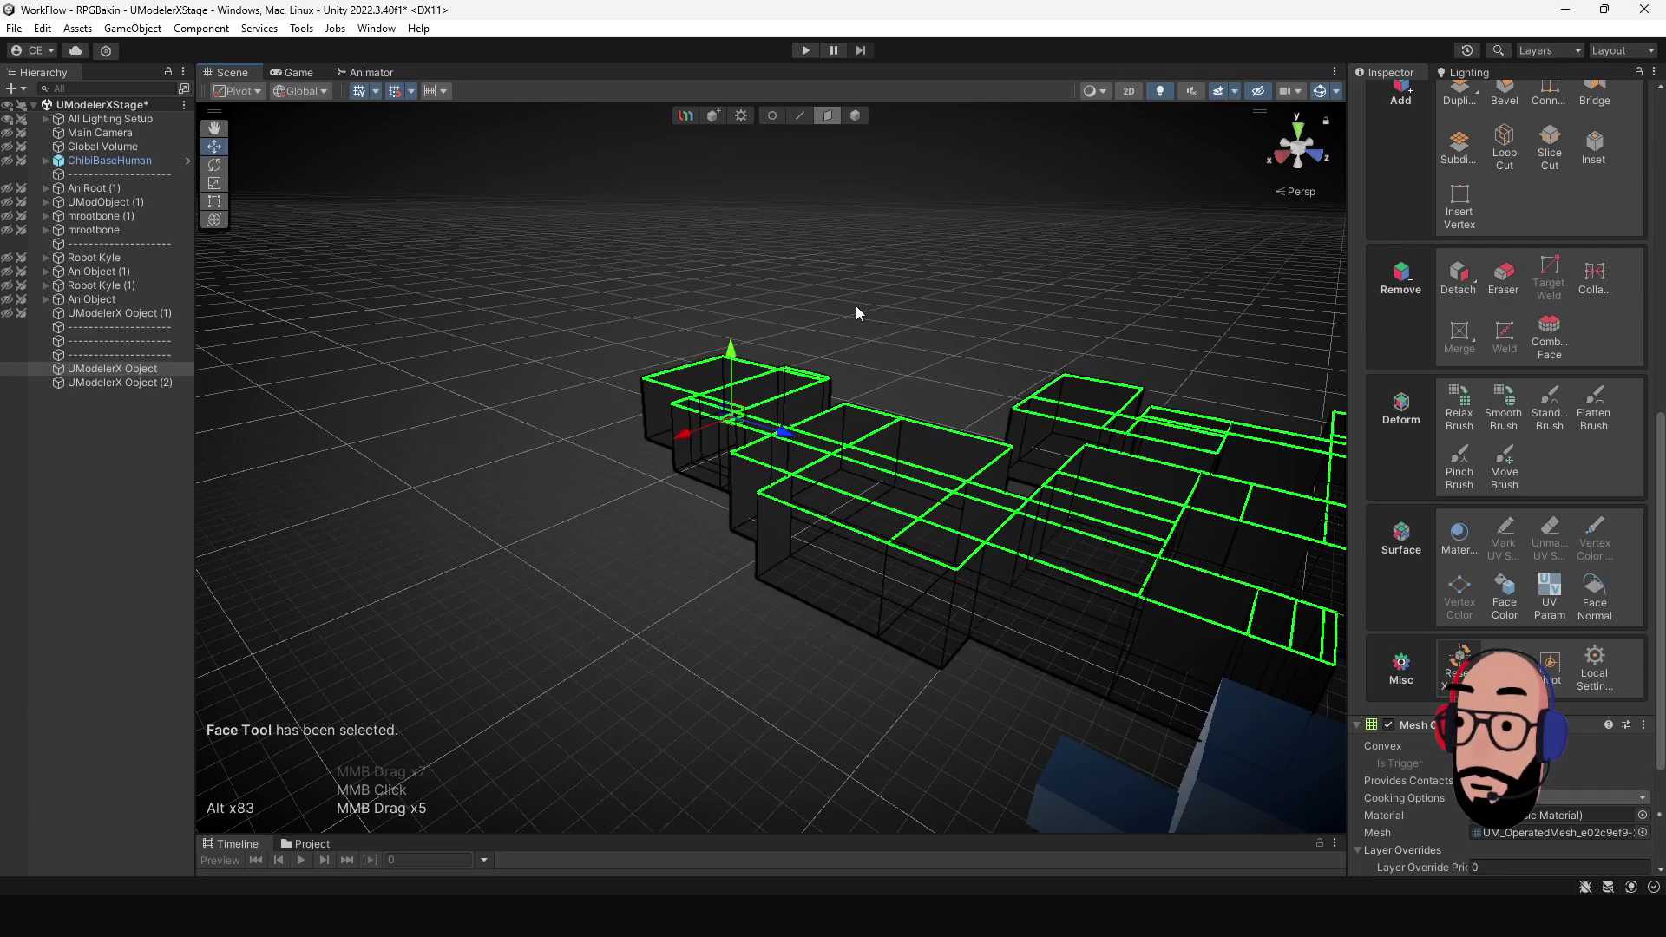
- Delete the selected ceiling faces, look into the opened rooms, and undo the deletion
key("Delete")
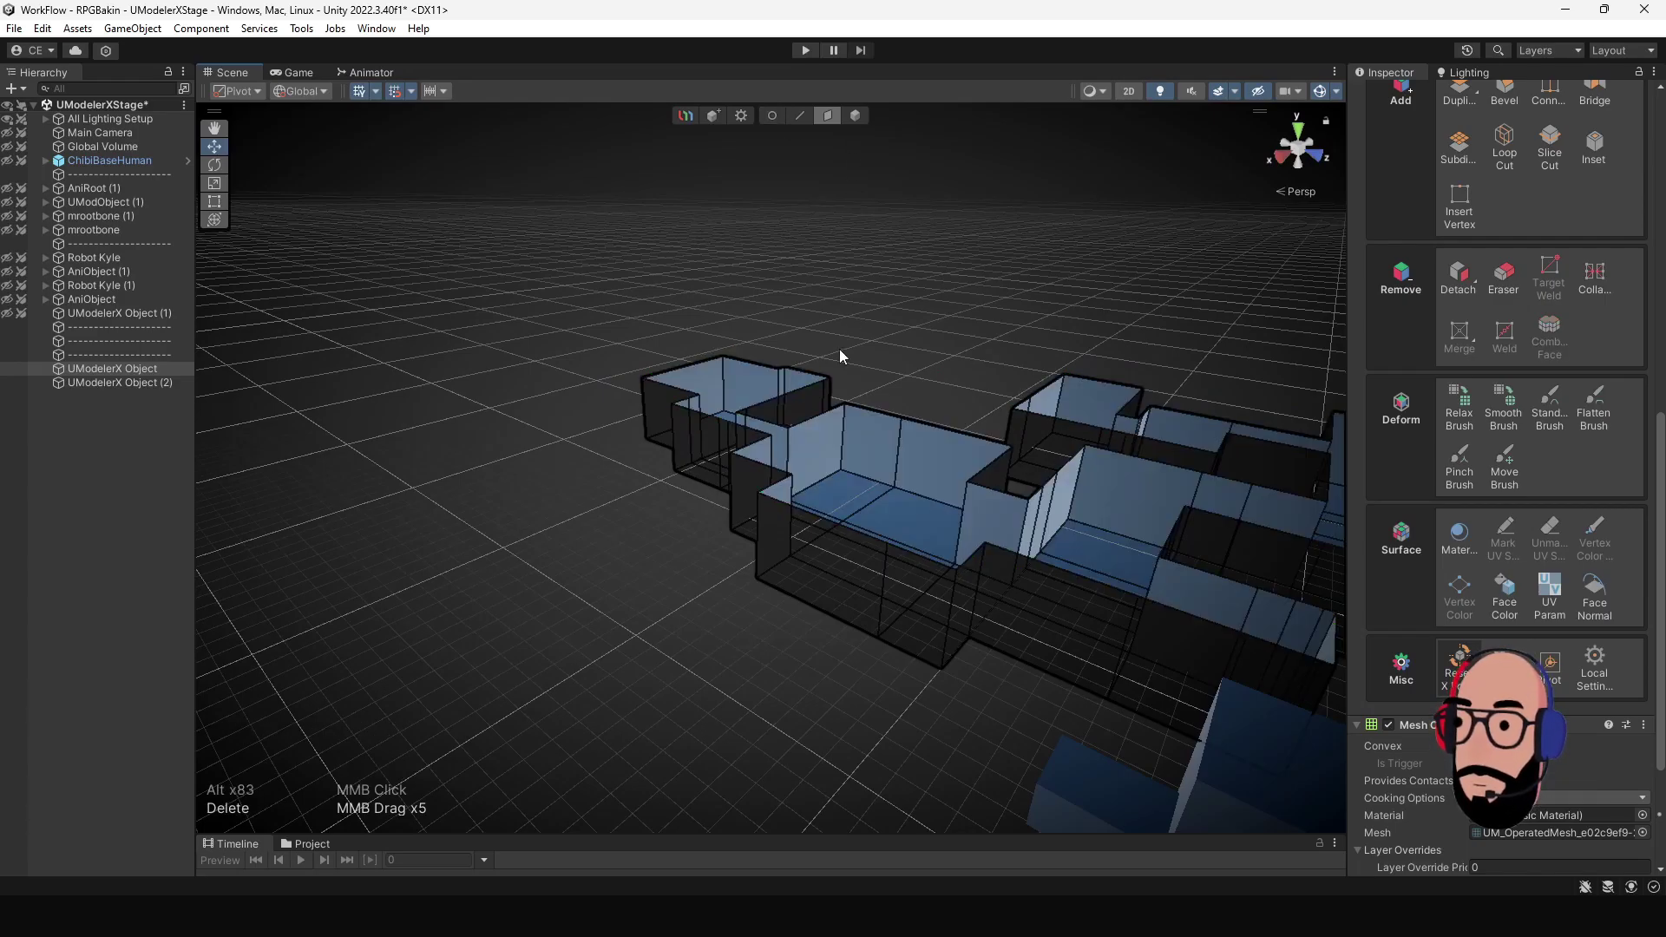
left_click_drag(836, 366, 547, 483, "alt")
middle_click_drag(766, 640, 825, 521, "alt")
right_click_drag(825, 520, 725, 472, "alt")
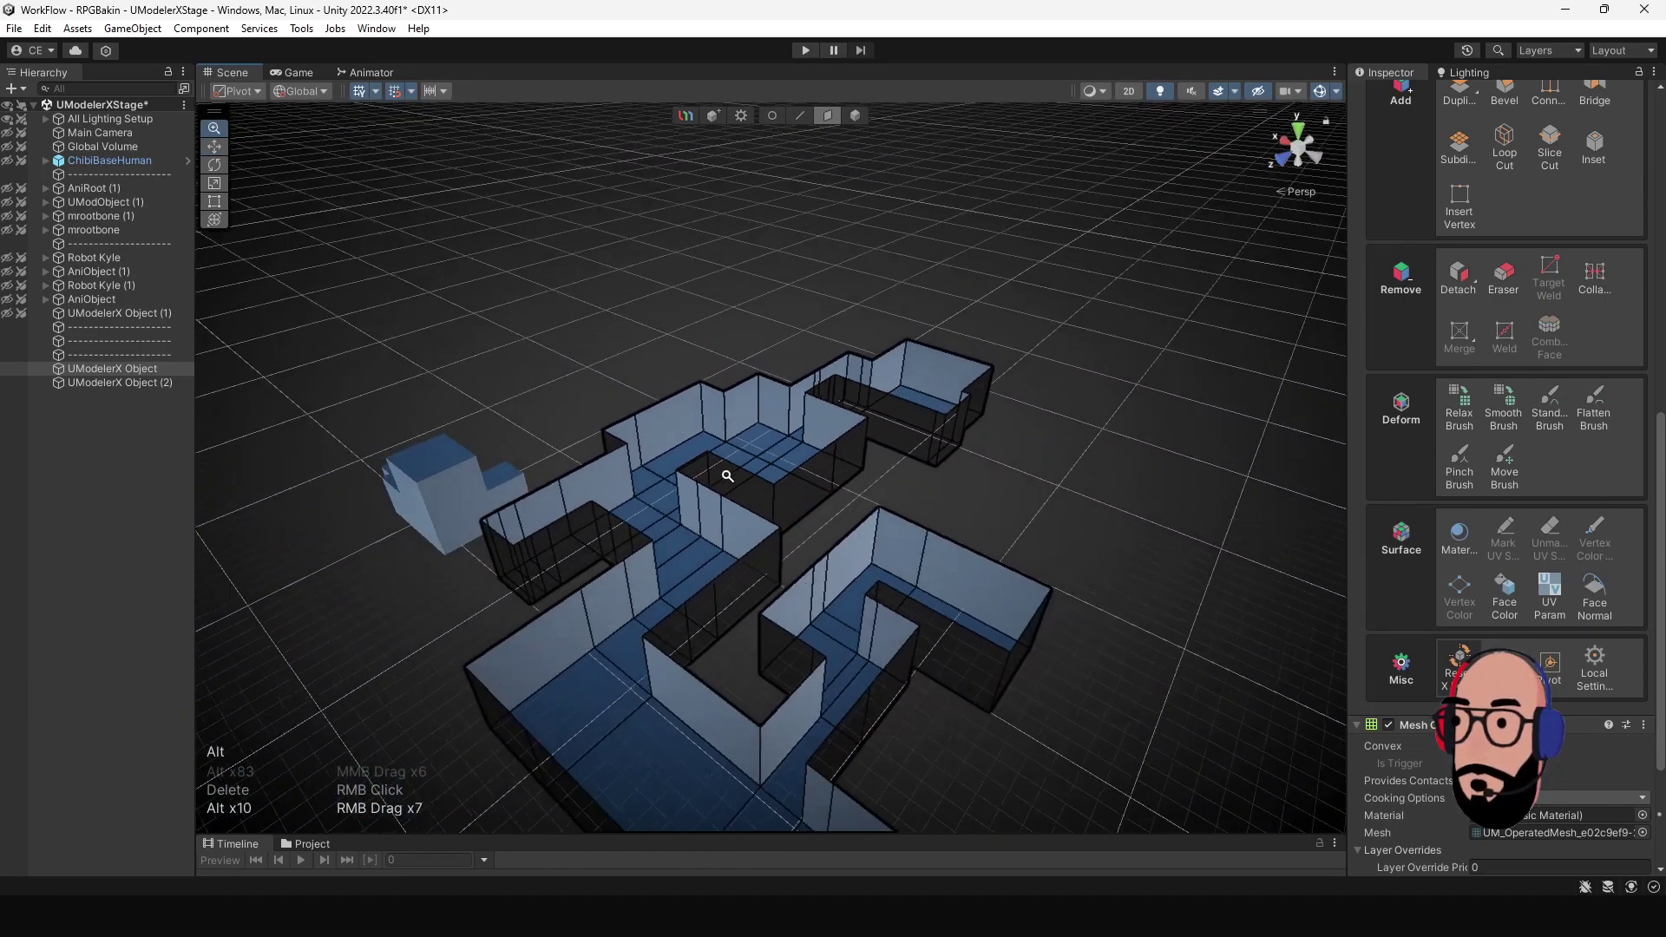
left_click_drag(726, 472, 509, 511, "alt")
middle_click_drag(508, 511, 794, 508, "alt")
right_click_drag(678, 491, 600, 587, "alt")
mouse_move(601, 588)
middle_mouse_down("alt")
mouse_move(631, 493)
mouse_move(831, 588)
mouse_move(678, 534)
mouse_move(710, 527)
middle_mouse_up("alt")
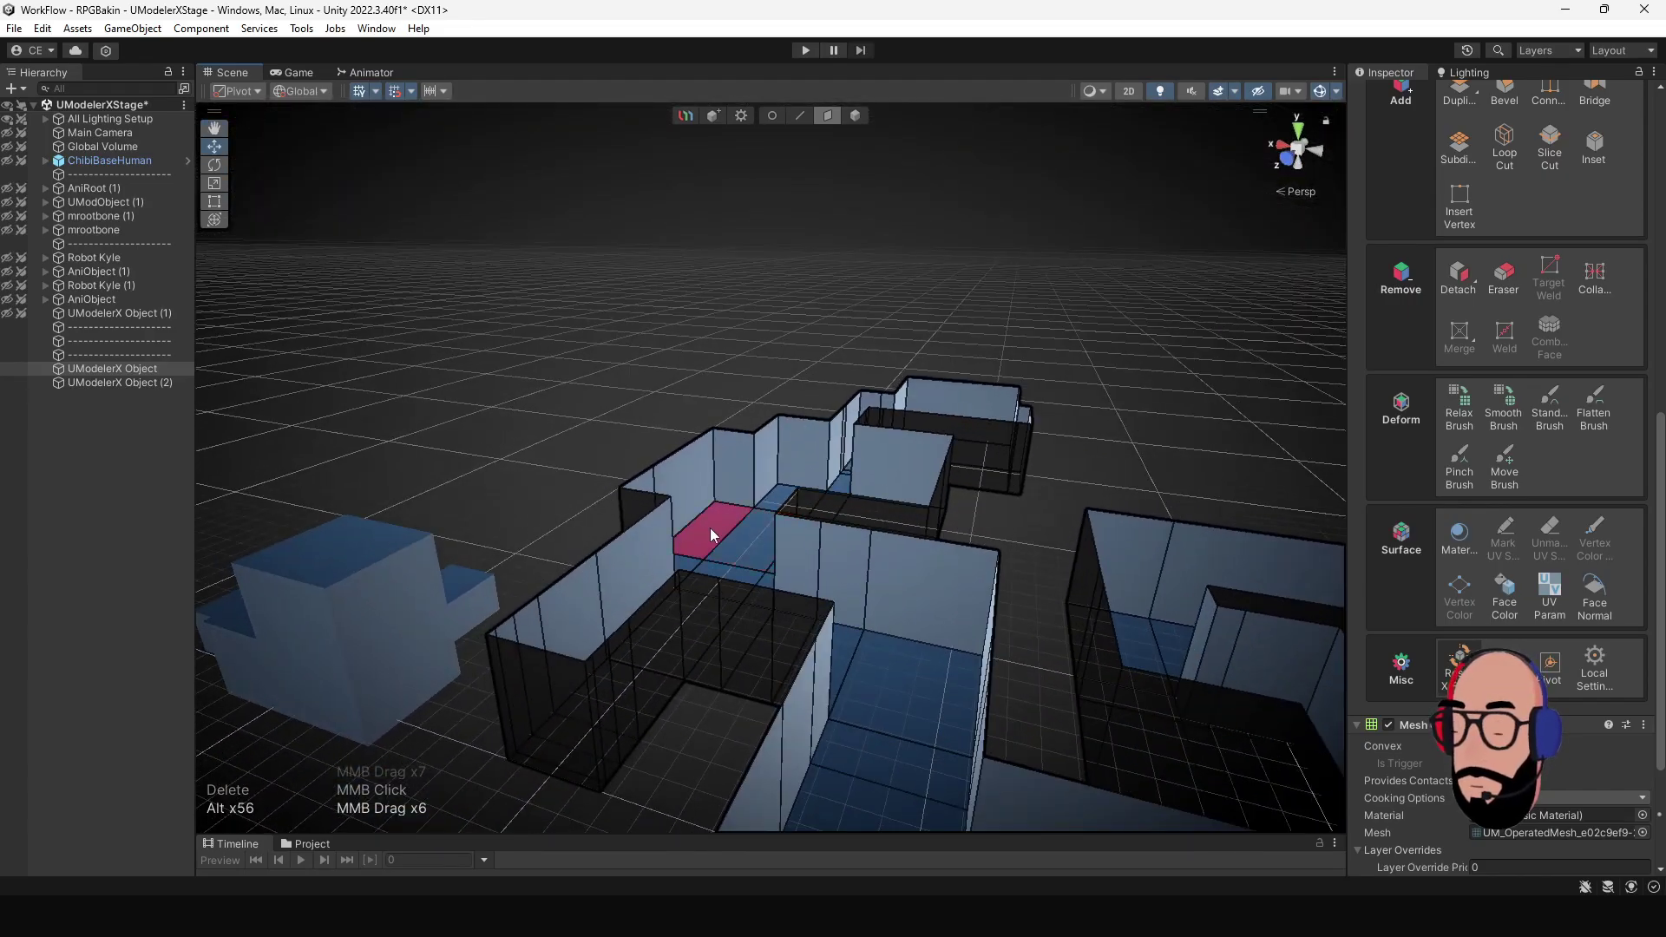
key("ctrl+z")
left_click_drag(902, 573, 753, 541, "alt")
right_click_drag(754, 541, 664, 496, "alt")
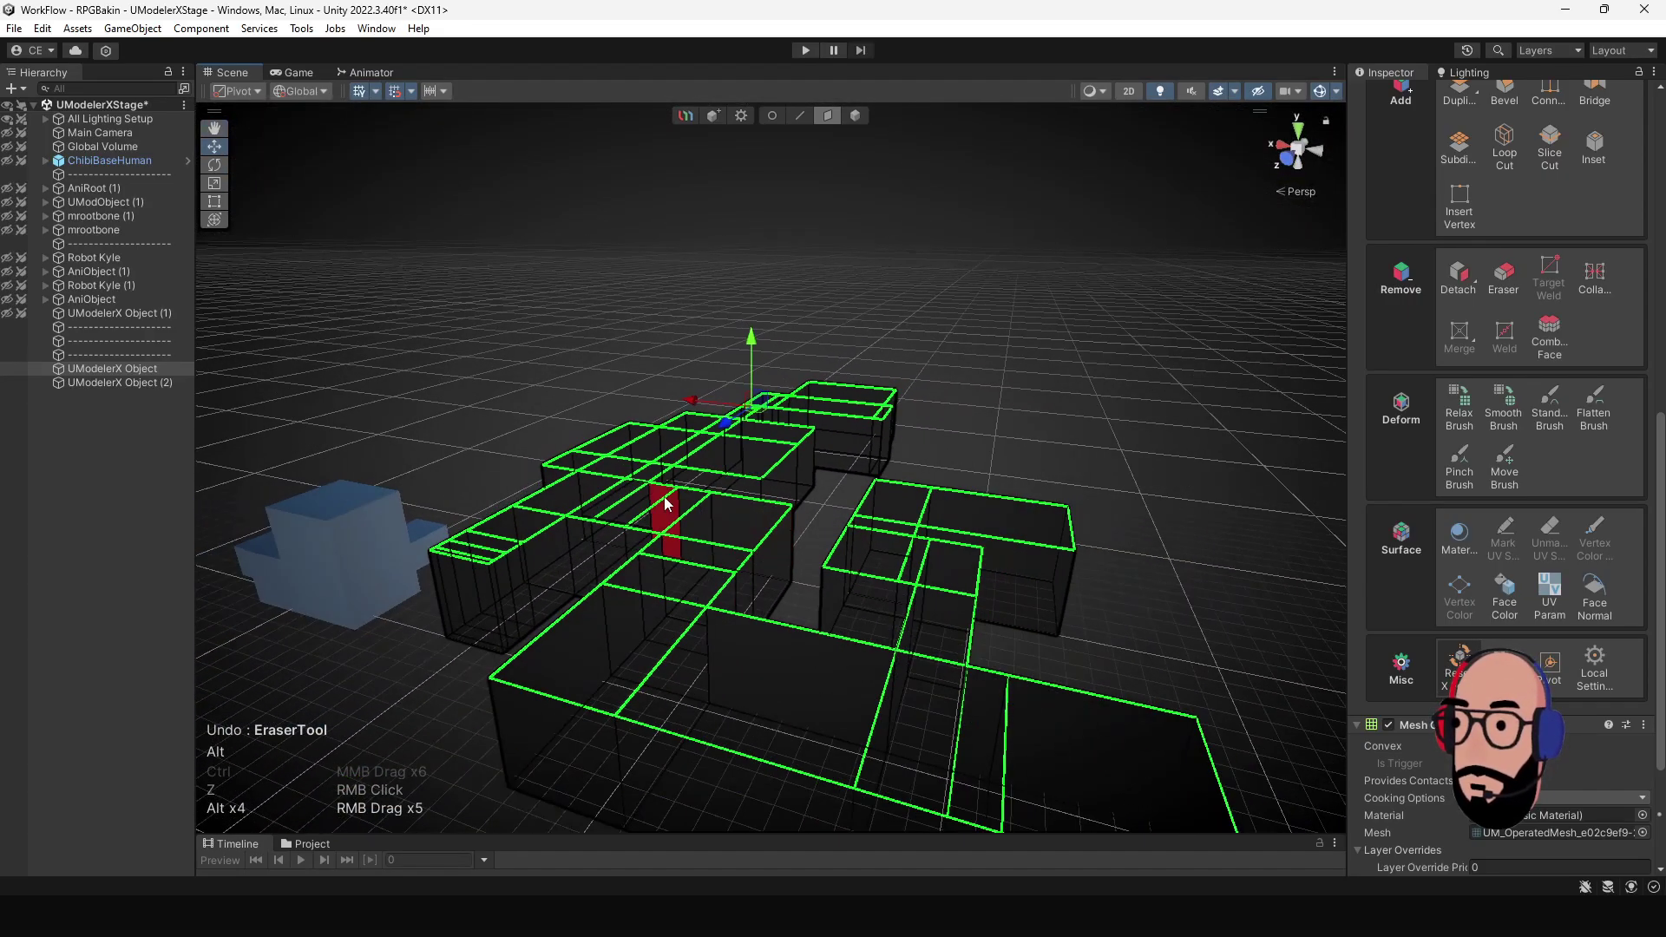
left_click_drag(664, 496, 868, 512, "alt")
middle_click_drag(867, 512, 920, 540, "alt")
middle_click_drag(1018, 569, 801, 586, "alt")
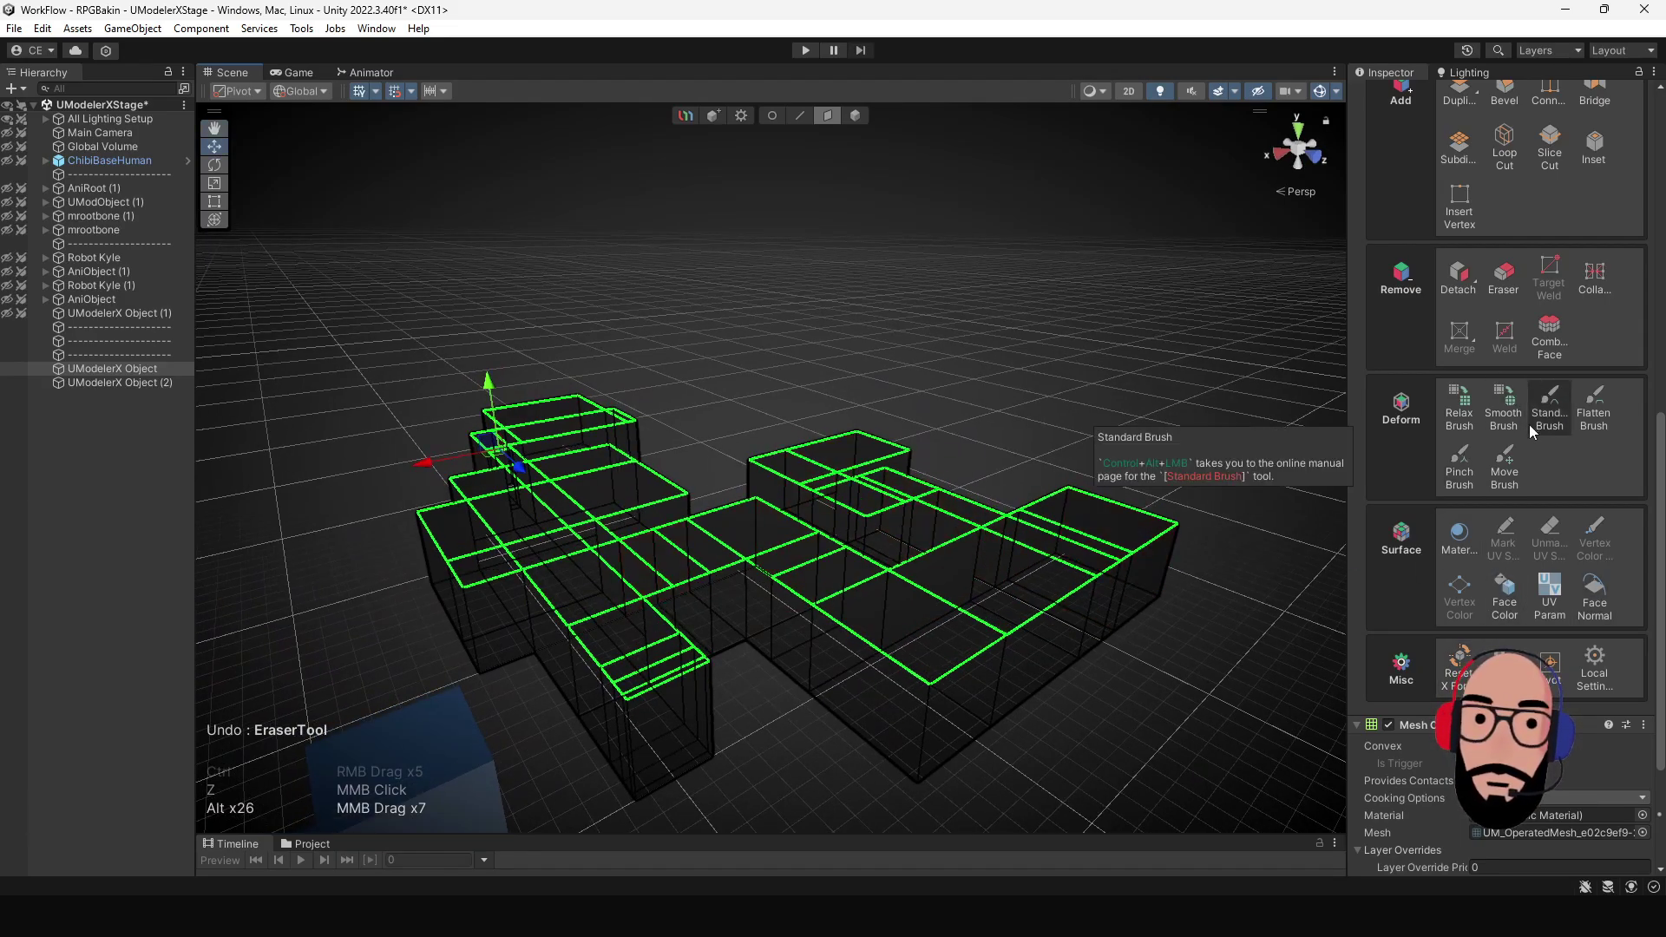
scroll(1527, 430, "up", 3)
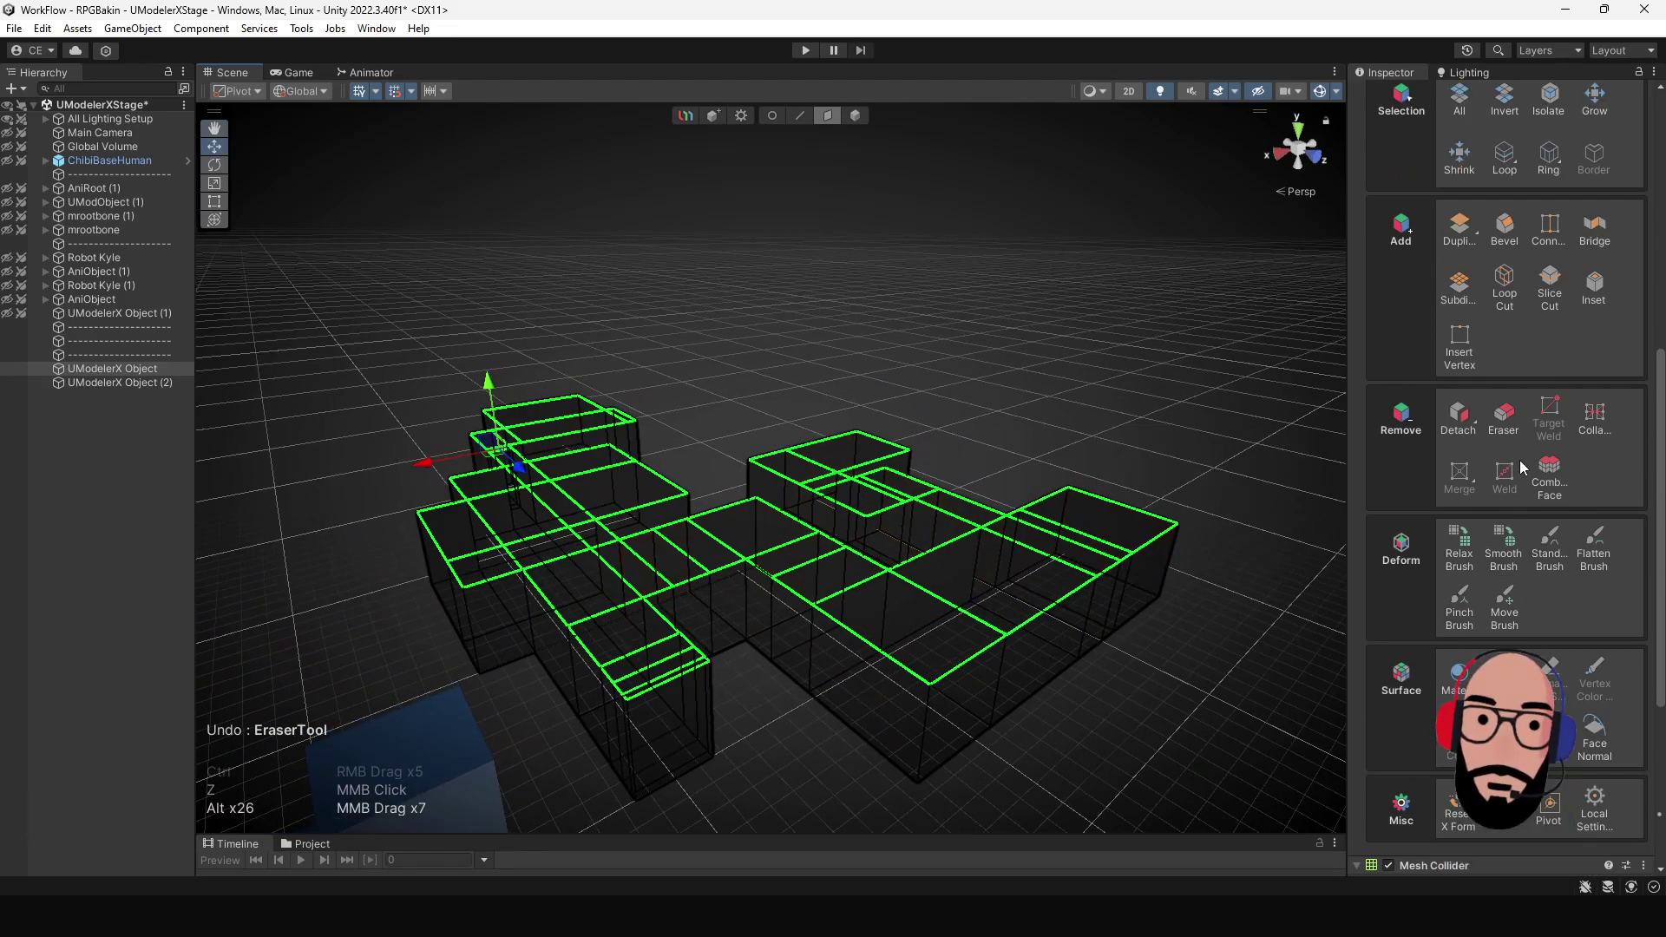
- Detach the selected ceiling faces from the room layout with the detach type set to To Object
key("alt")
left_click(1473, 425)
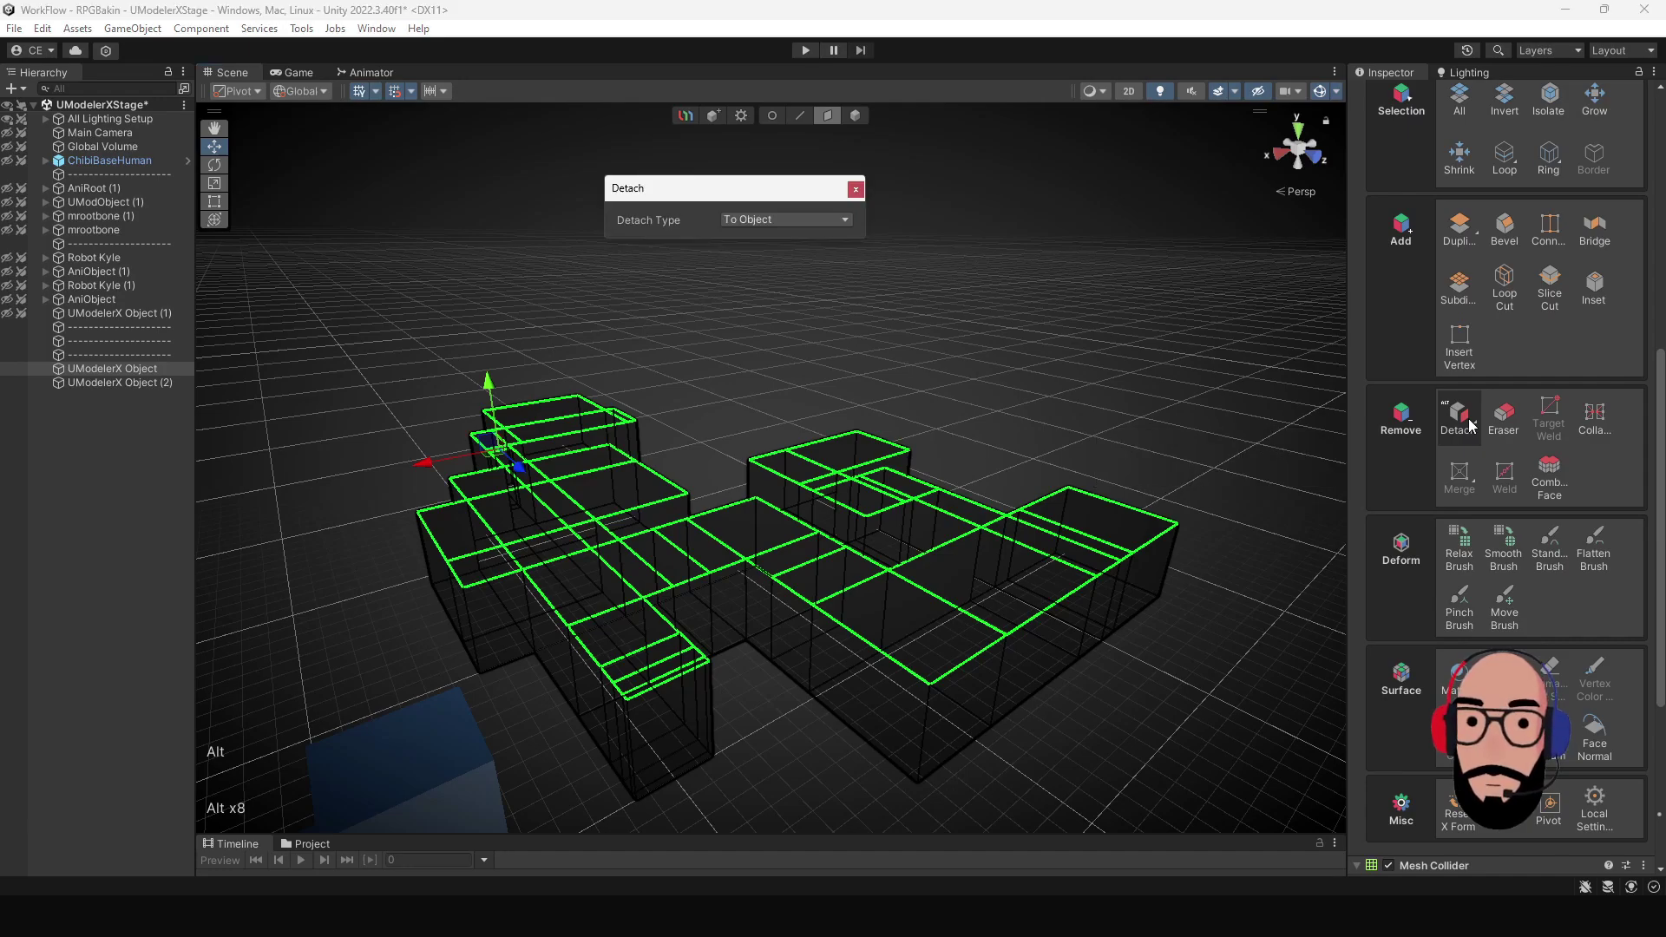
left_click_drag(753, 199, 759, 210)
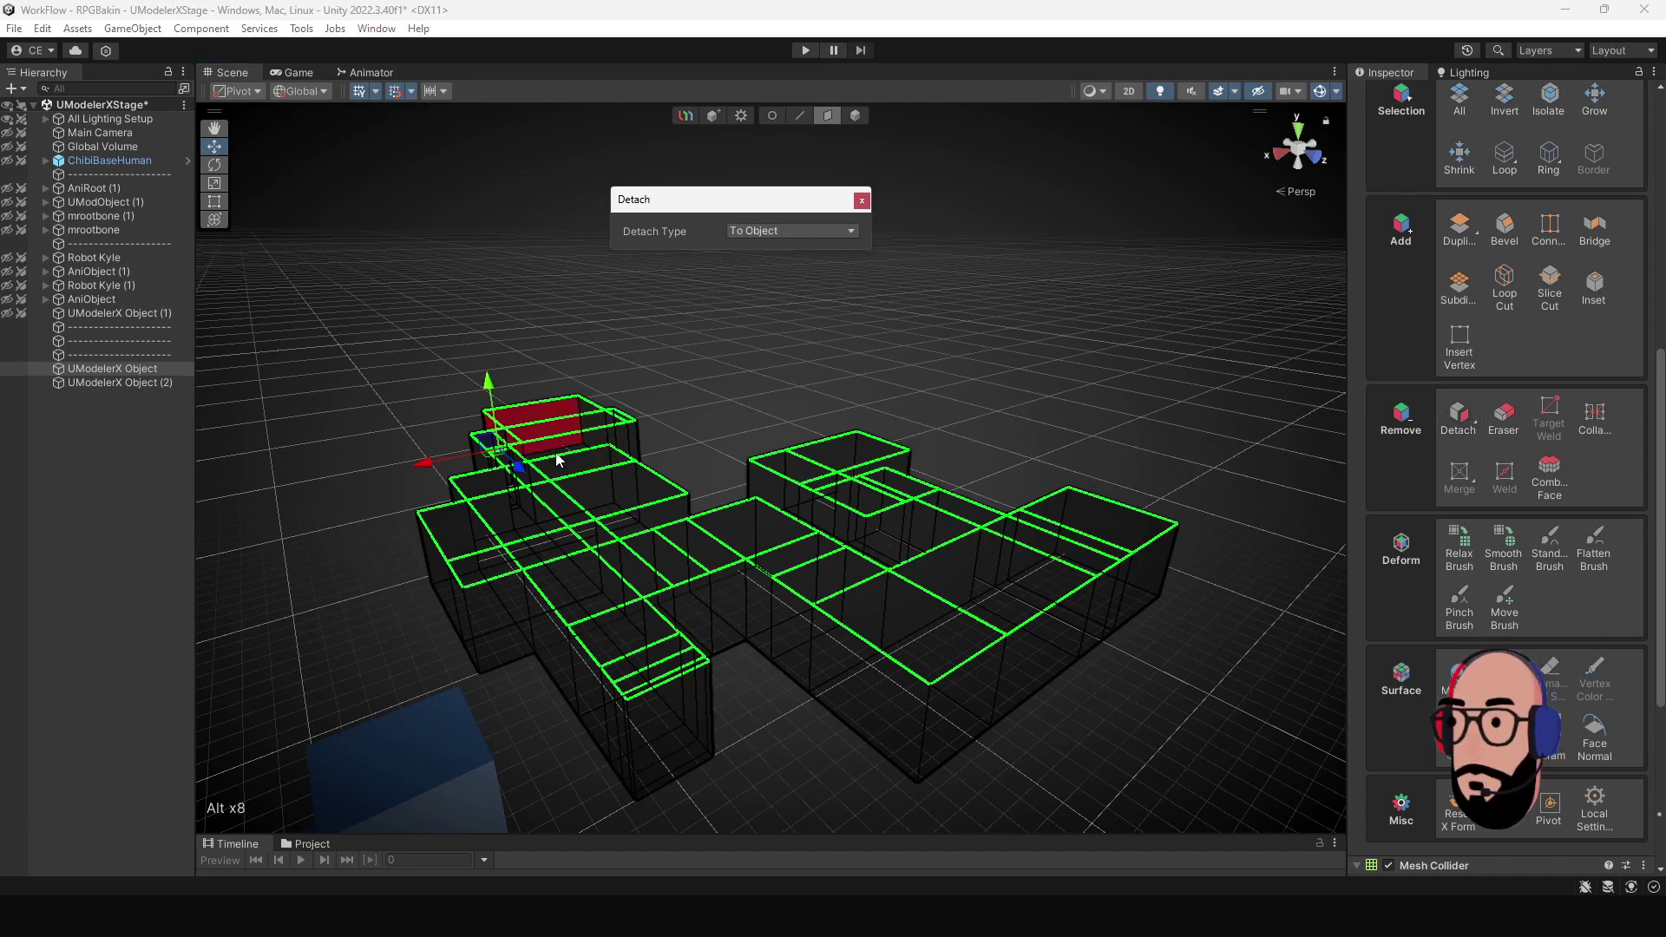
left_click(794, 231)
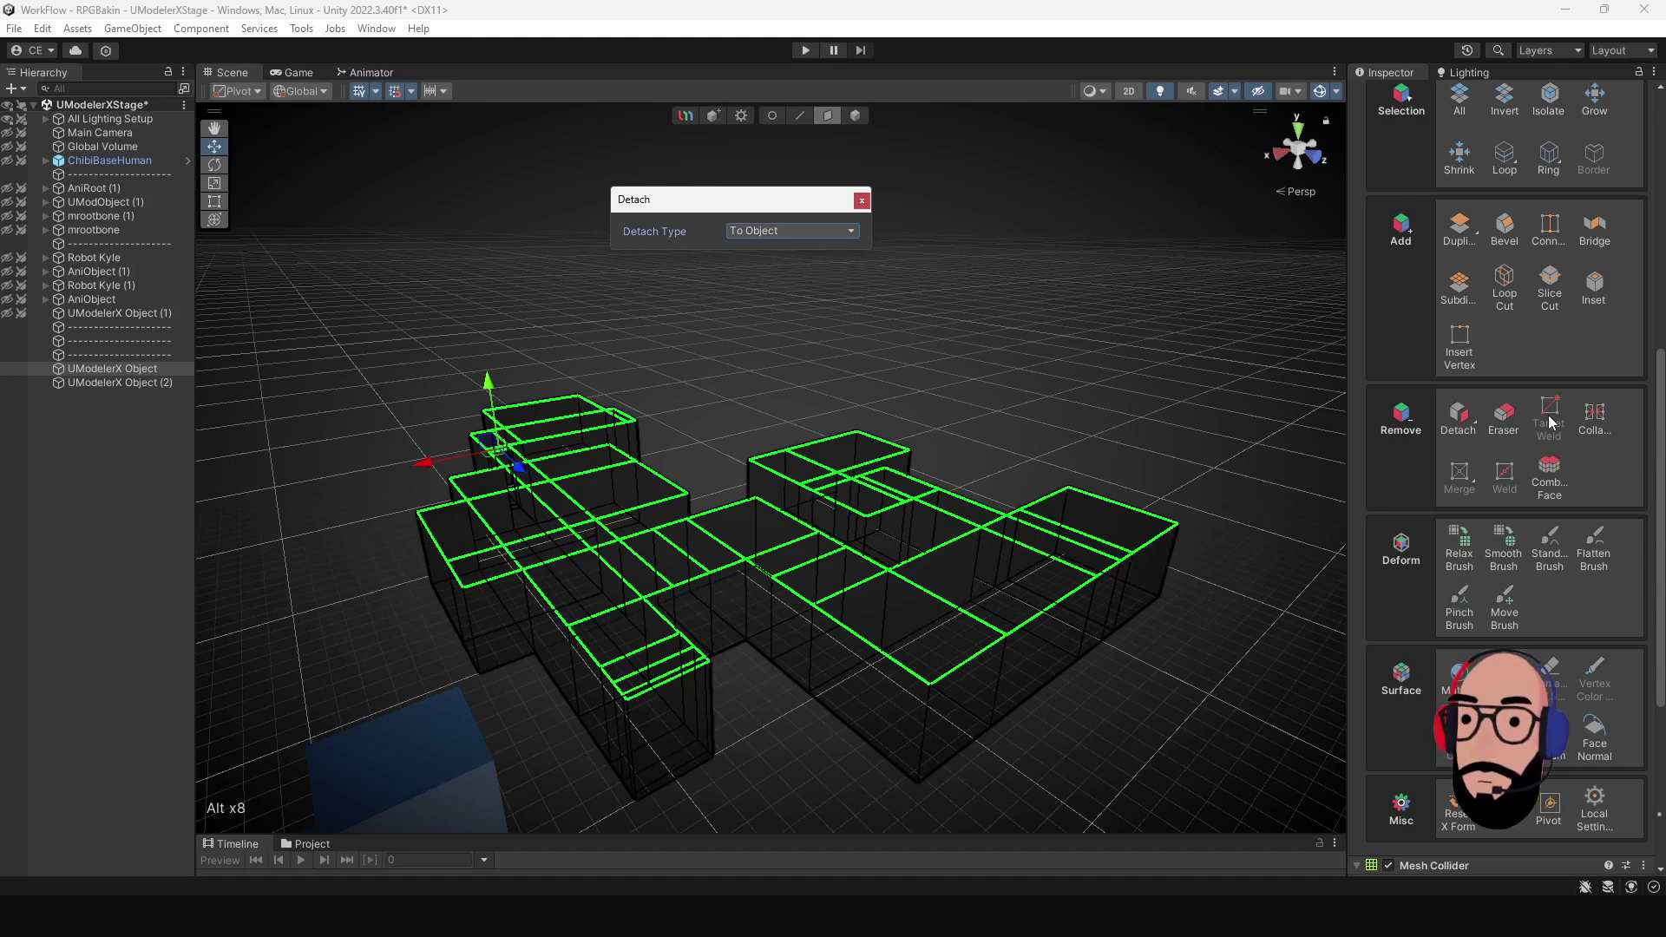
left_click(1457, 419)
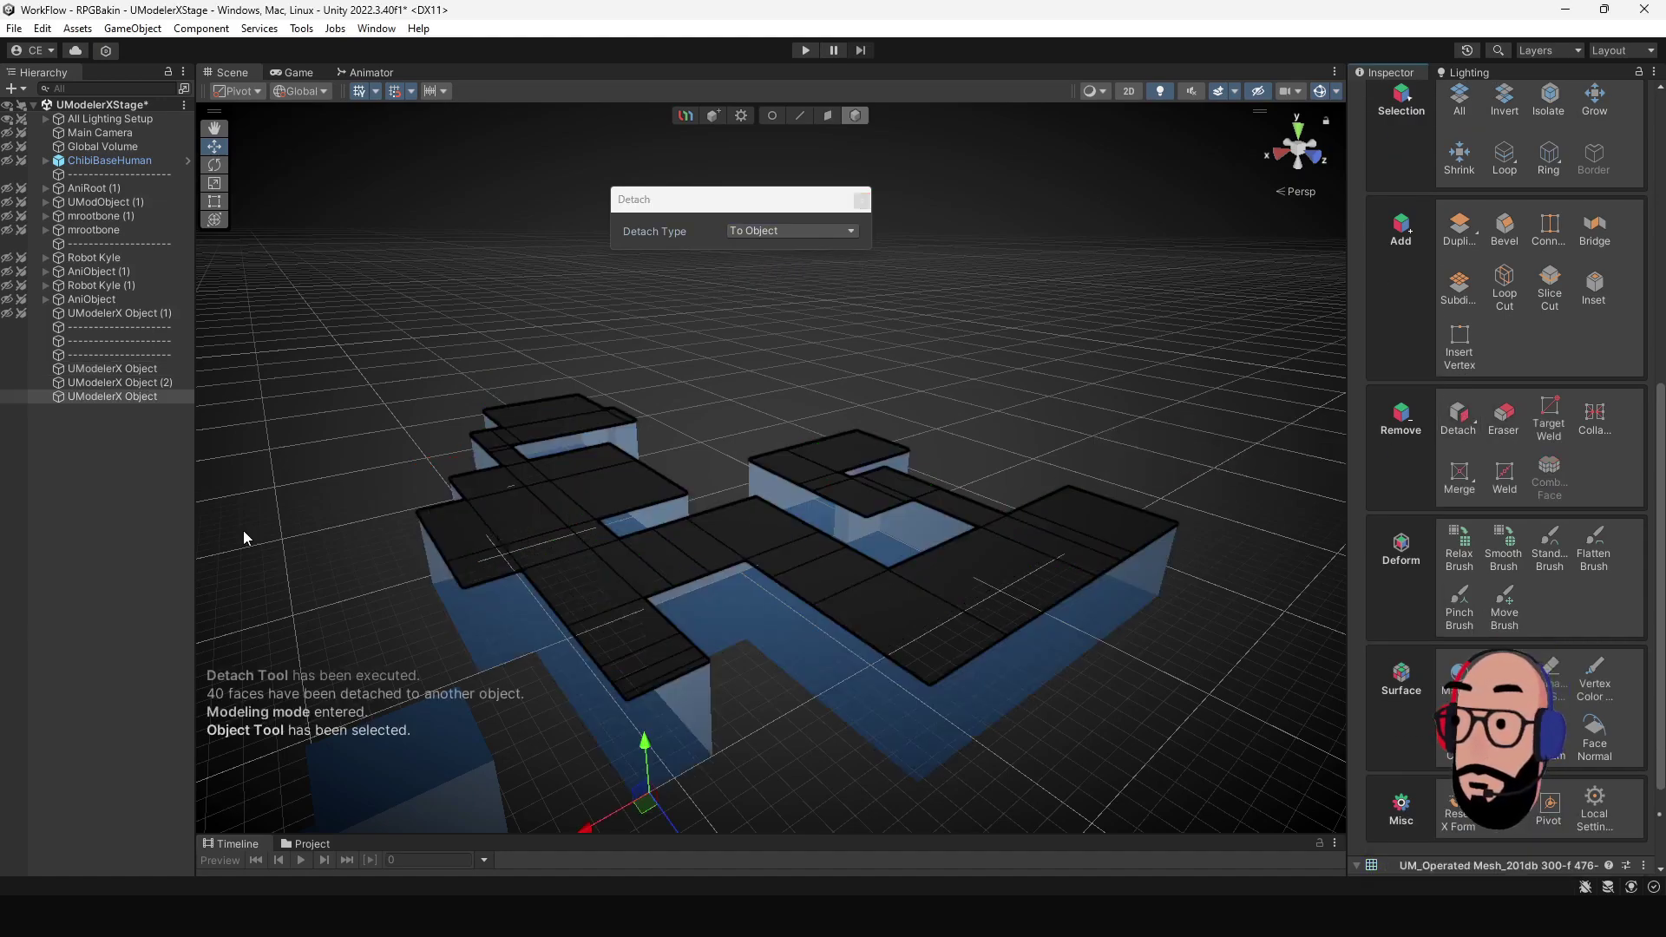
- Rename the newly detached ceiling object as Cieling
left_click(139, 396)
left_click(139, 396)
type("Cieling")
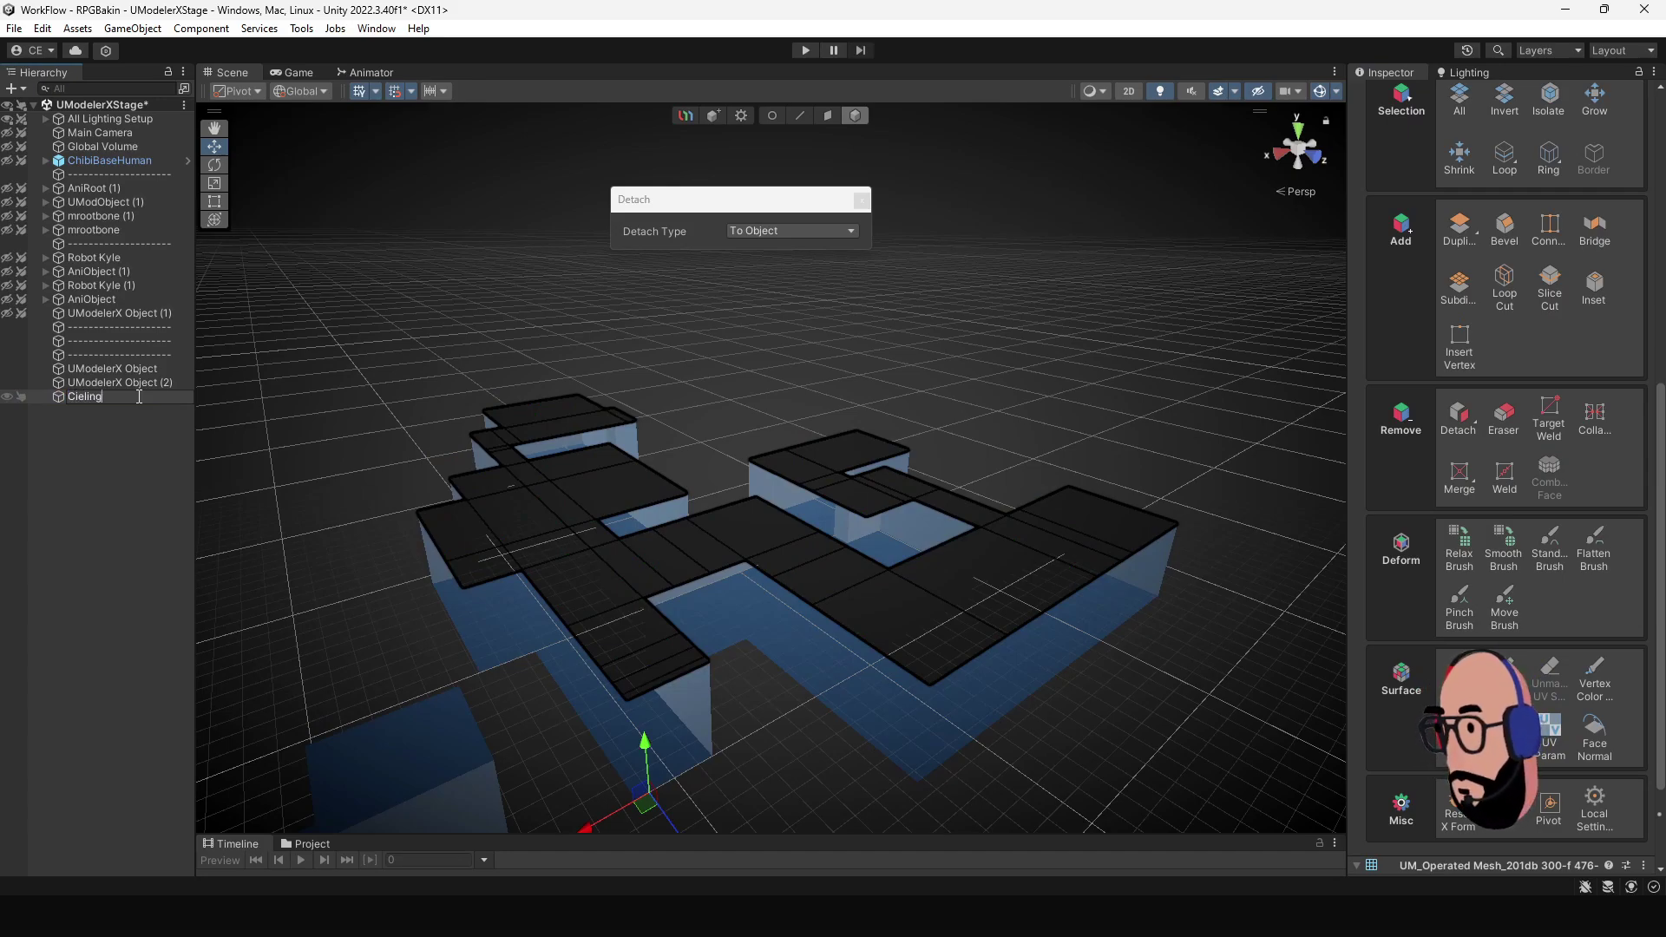
left_click(138, 396)
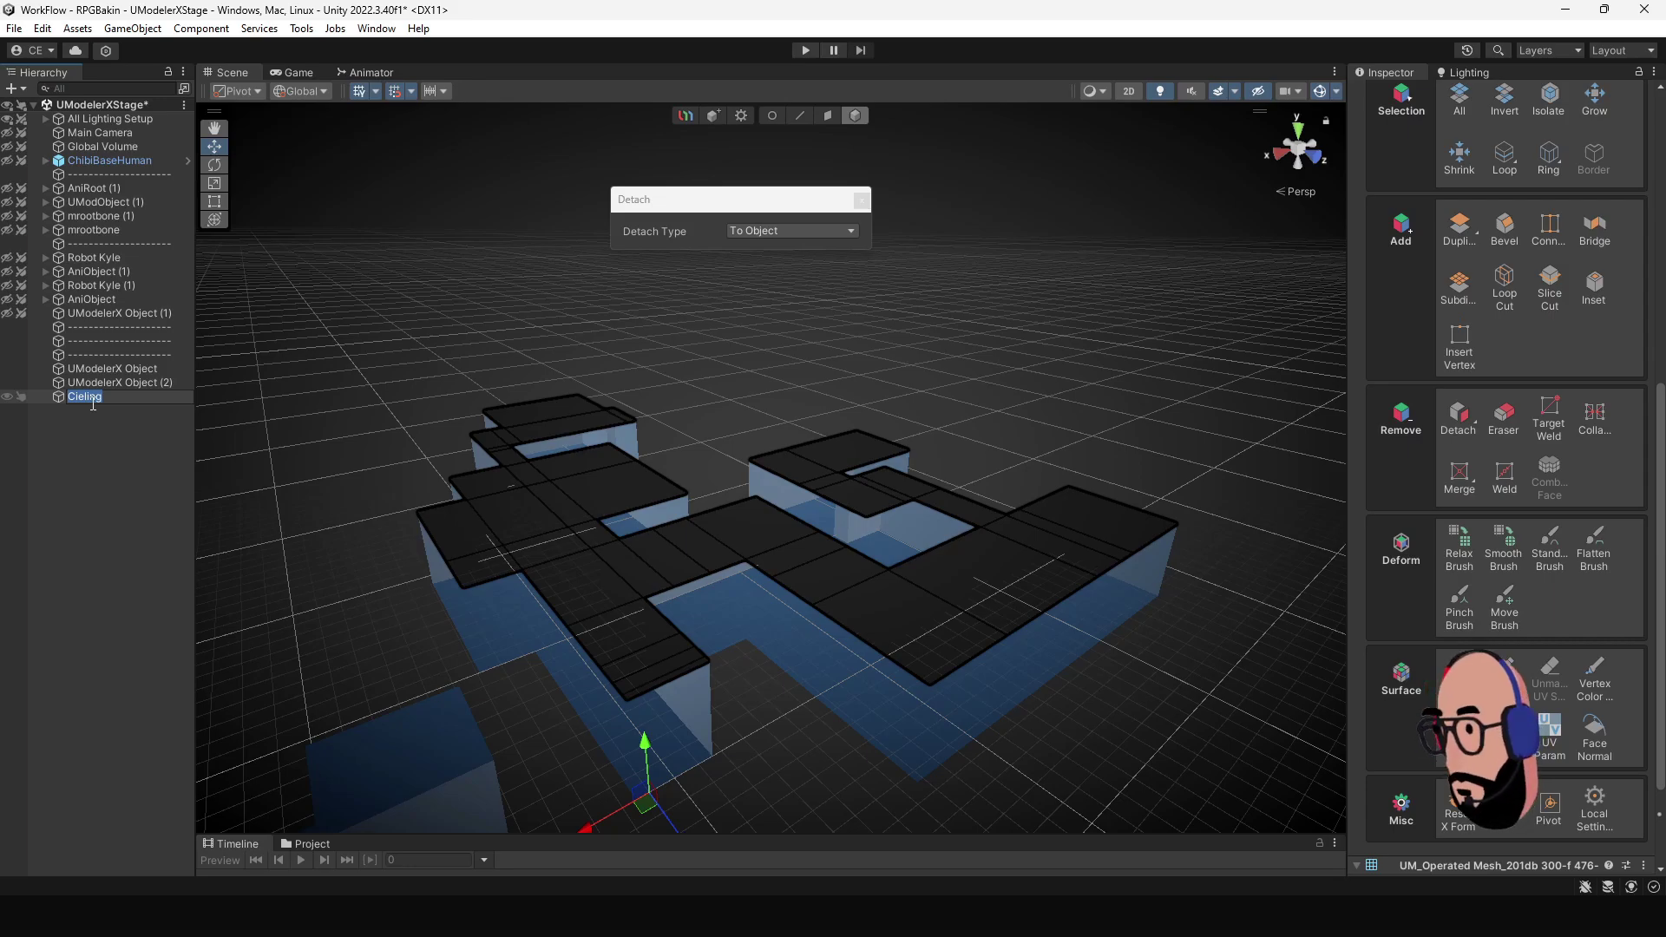
- Delete UModelerX Object (2), the spare stepped block beside the room layout
left_click(113, 383)
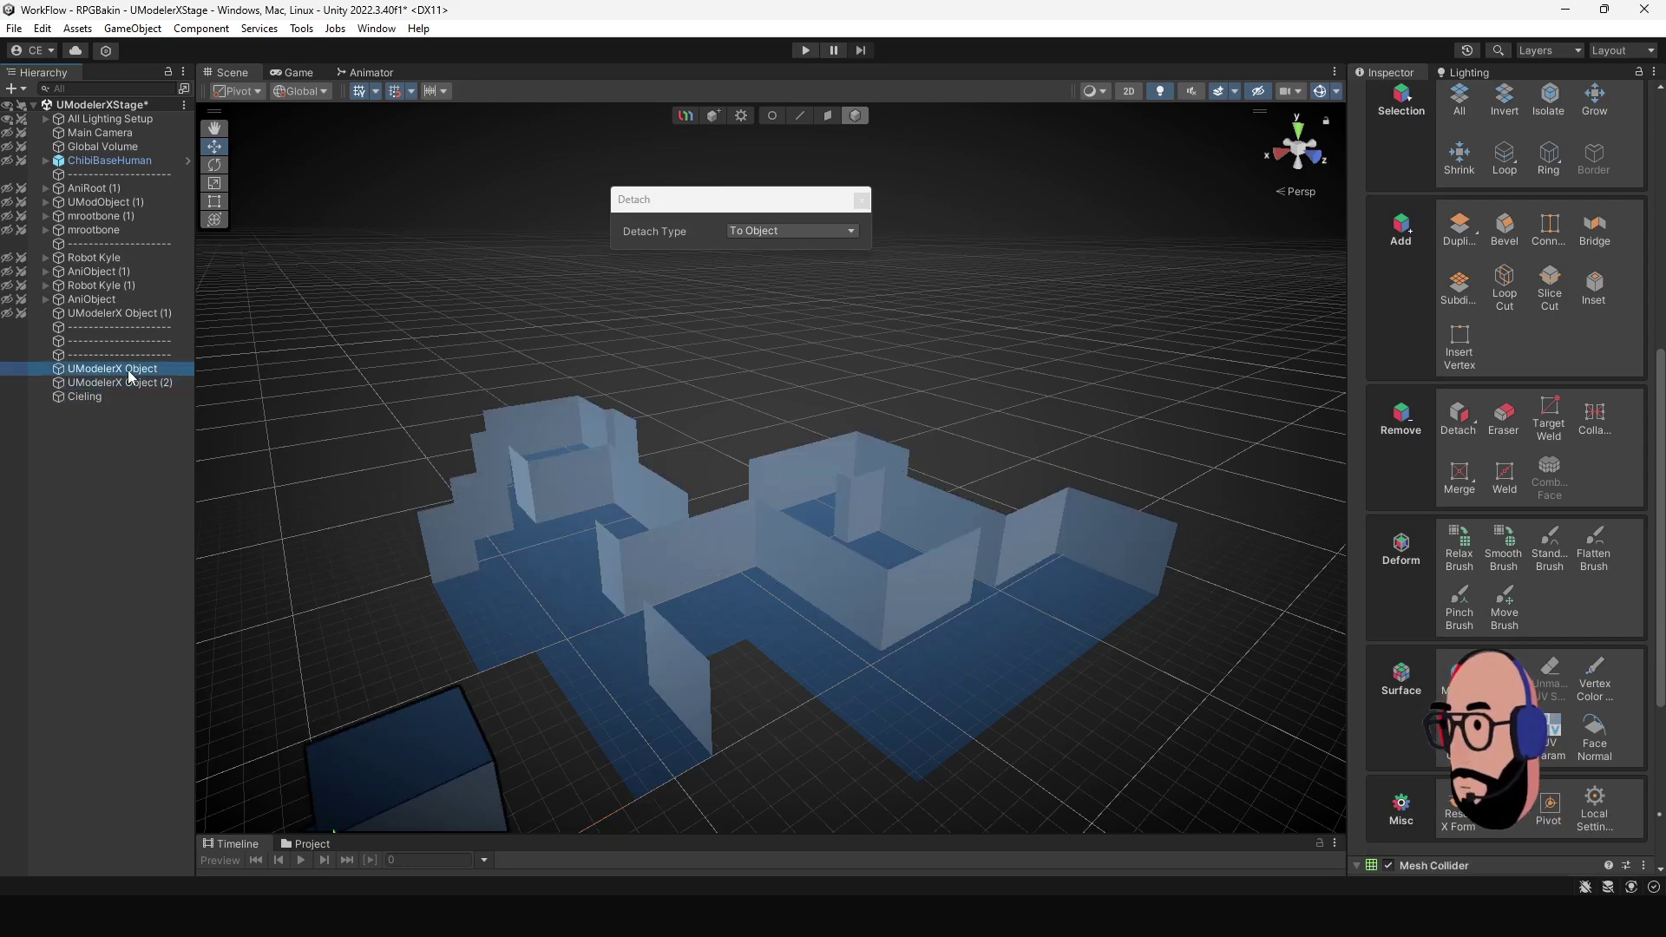
left_click(128, 384)
key("f")
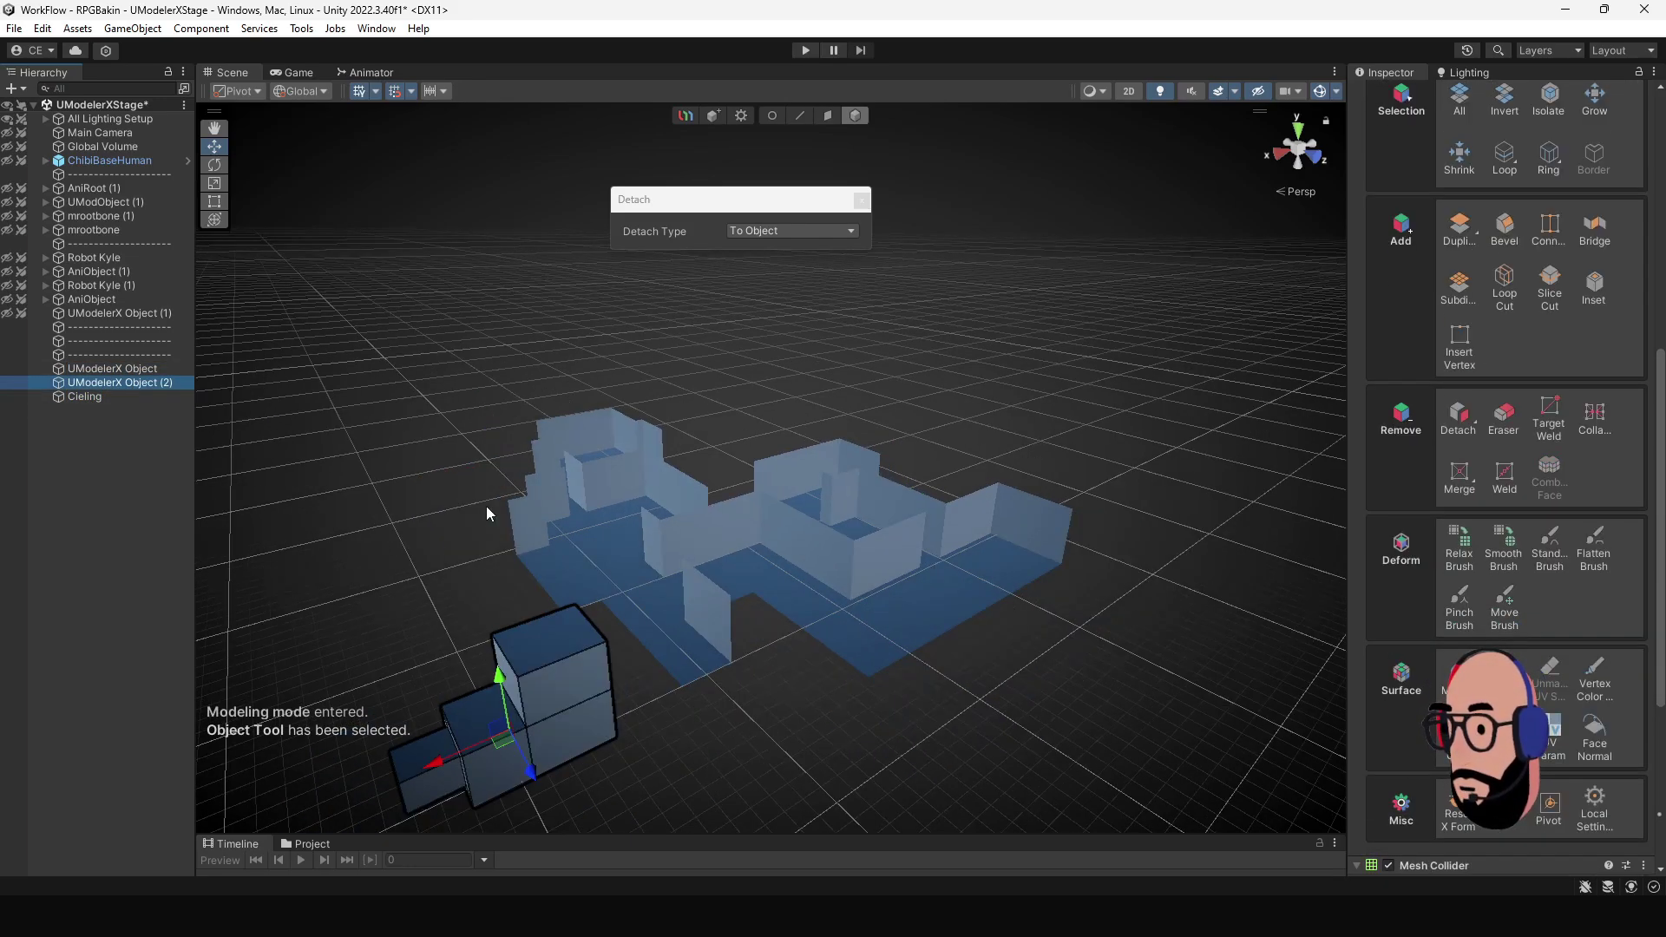
key("Delete")
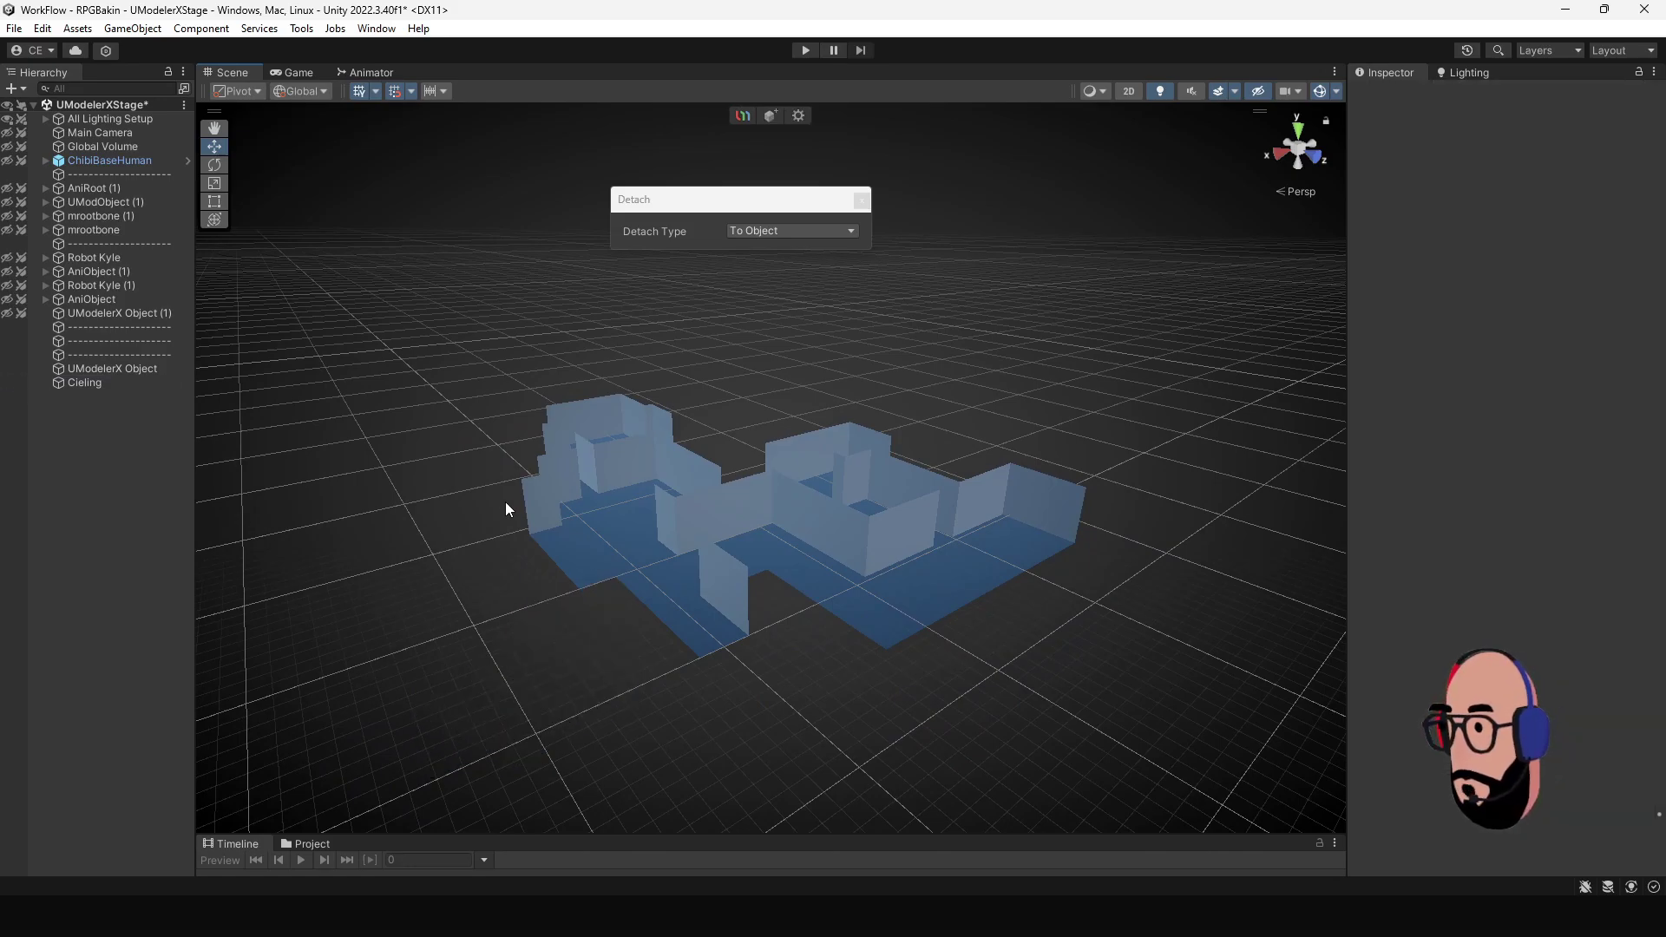
- Return to face editing of the room layout and examine its open-topped rooms from several angles
scroll(568, 507, "up", 3)
left_click_drag(925, 551, 500, 485, "alt")
mouse_move(783, 528)
left_mouse_down("alt")
mouse_move(617, 544)
mouse_move(809, 565)
mouse_move(788, 525)
left_mouse_up("alt")
middle_click_drag(788, 525, 776, 492)
scroll(776, 492, "down", 2)
left_click_drag(776, 492, 764, 544, "alt")
left_click_drag(923, 508, 749, 480, "alt")
left_click_drag(799, 206, 819, 166)
left_click_drag(840, 385, 766, 431, "alt")
middle_click_drag(765, 430, 893, 522)
left_click_drag(772, 525, 983, 633, "alt")
scroll(691, 501, "up", 3)
scroll(675, 512, "down", 1)
middle_click_drag(982, 634, 907, 549)
left_click_drag(908, 549, 694, 468, "alt")
right_click_drag(694, 469, 725, 461, "alt")
middle_click_drag(725, 461, 733, 476)
left_click_drag(732, 475, 790, 521, "alt")
right_click_drag(790, 520, 846, 548, "alt")
left_click_drag(846, 548, 777, 555, "alt")
middle_click_drag(777, 556, 751, 582)
scroll(751, 581, "down", 1)
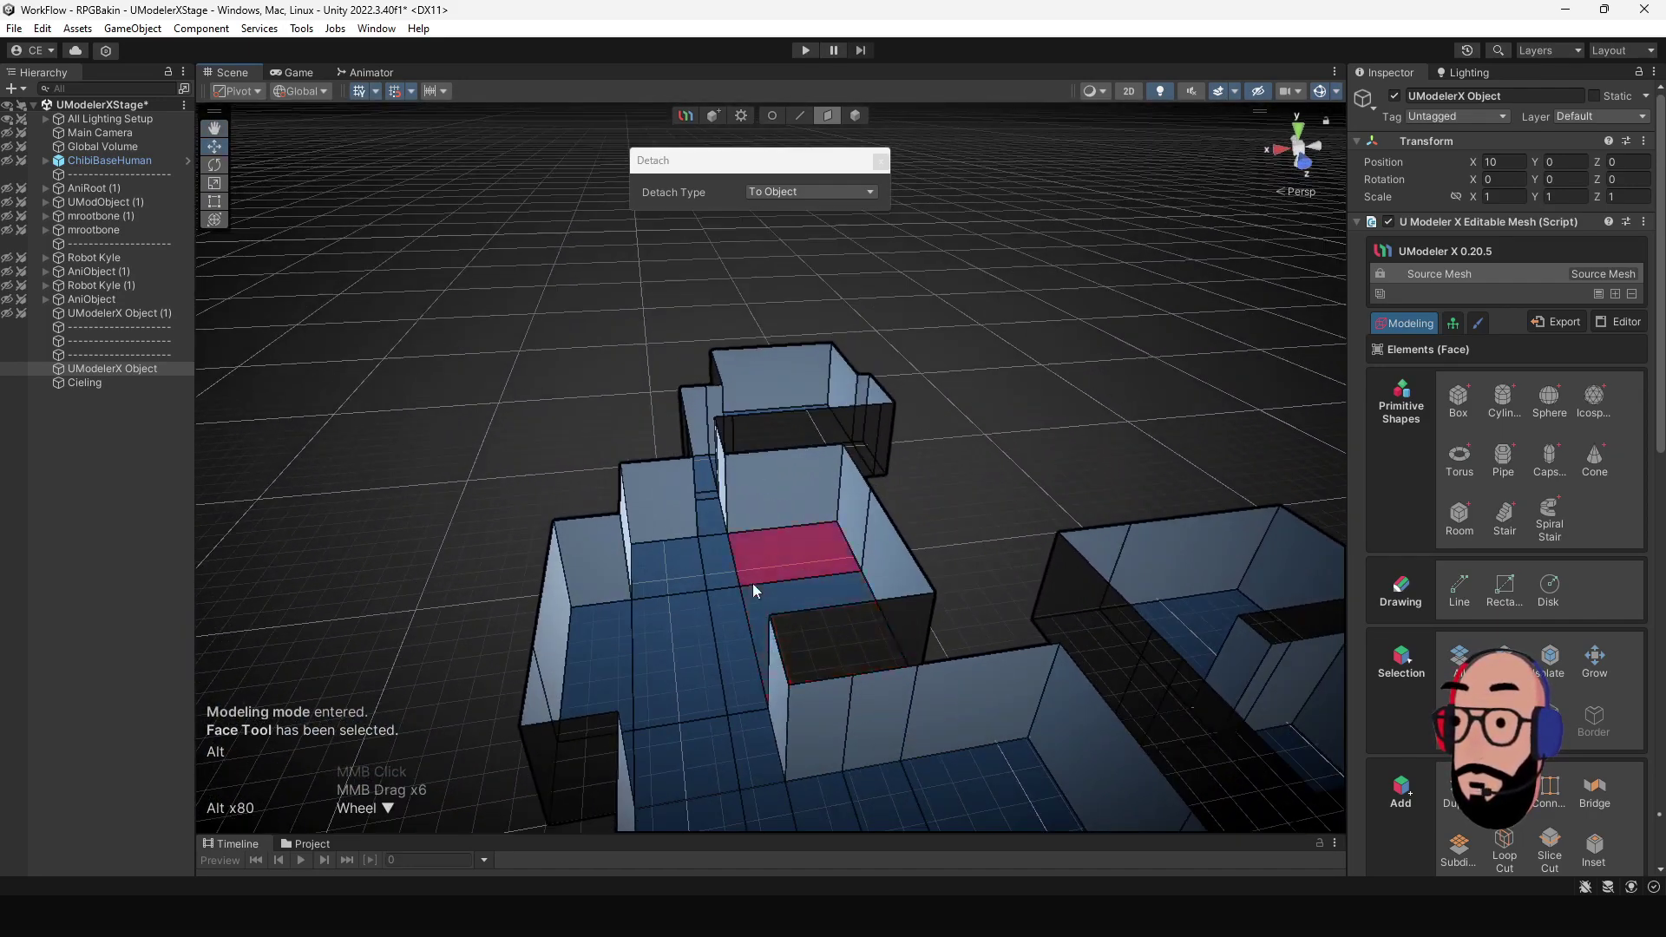
- Try beveling a single vertical corner edge of the large room in edge editing
scroll(752, 582, "up", 2)
middle_click_drag(846, 461, 799, 507)
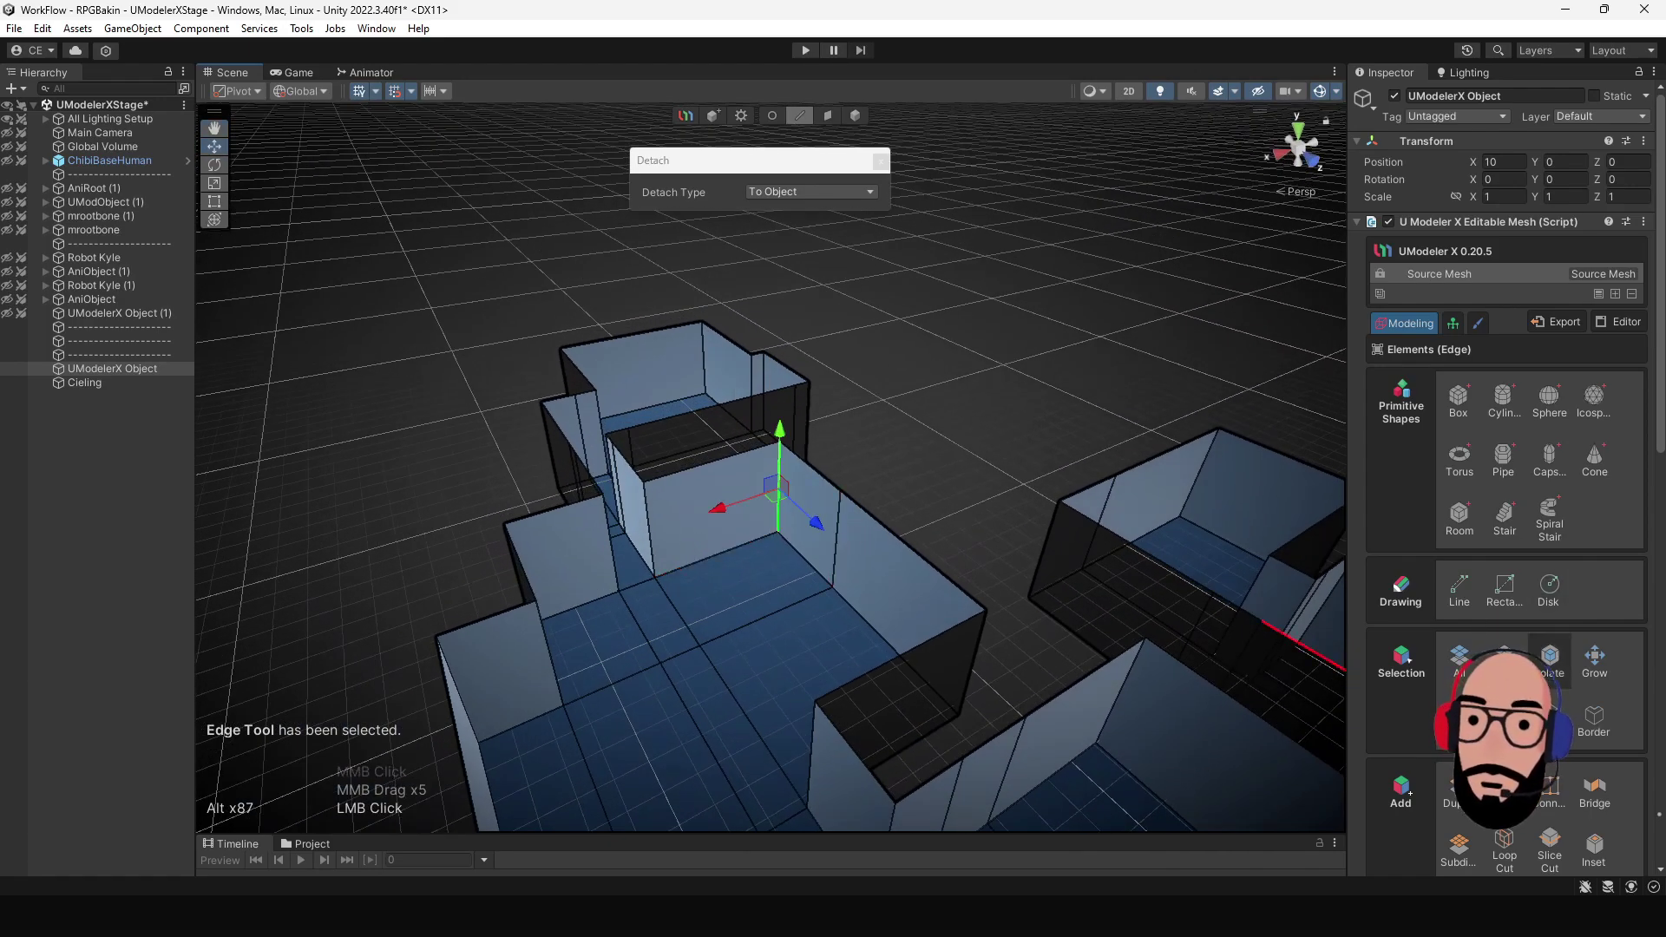
key("b")
left_click_drag(748, 587, 1038, 658, "alt")
scroll(1507, 556, "down", 4)
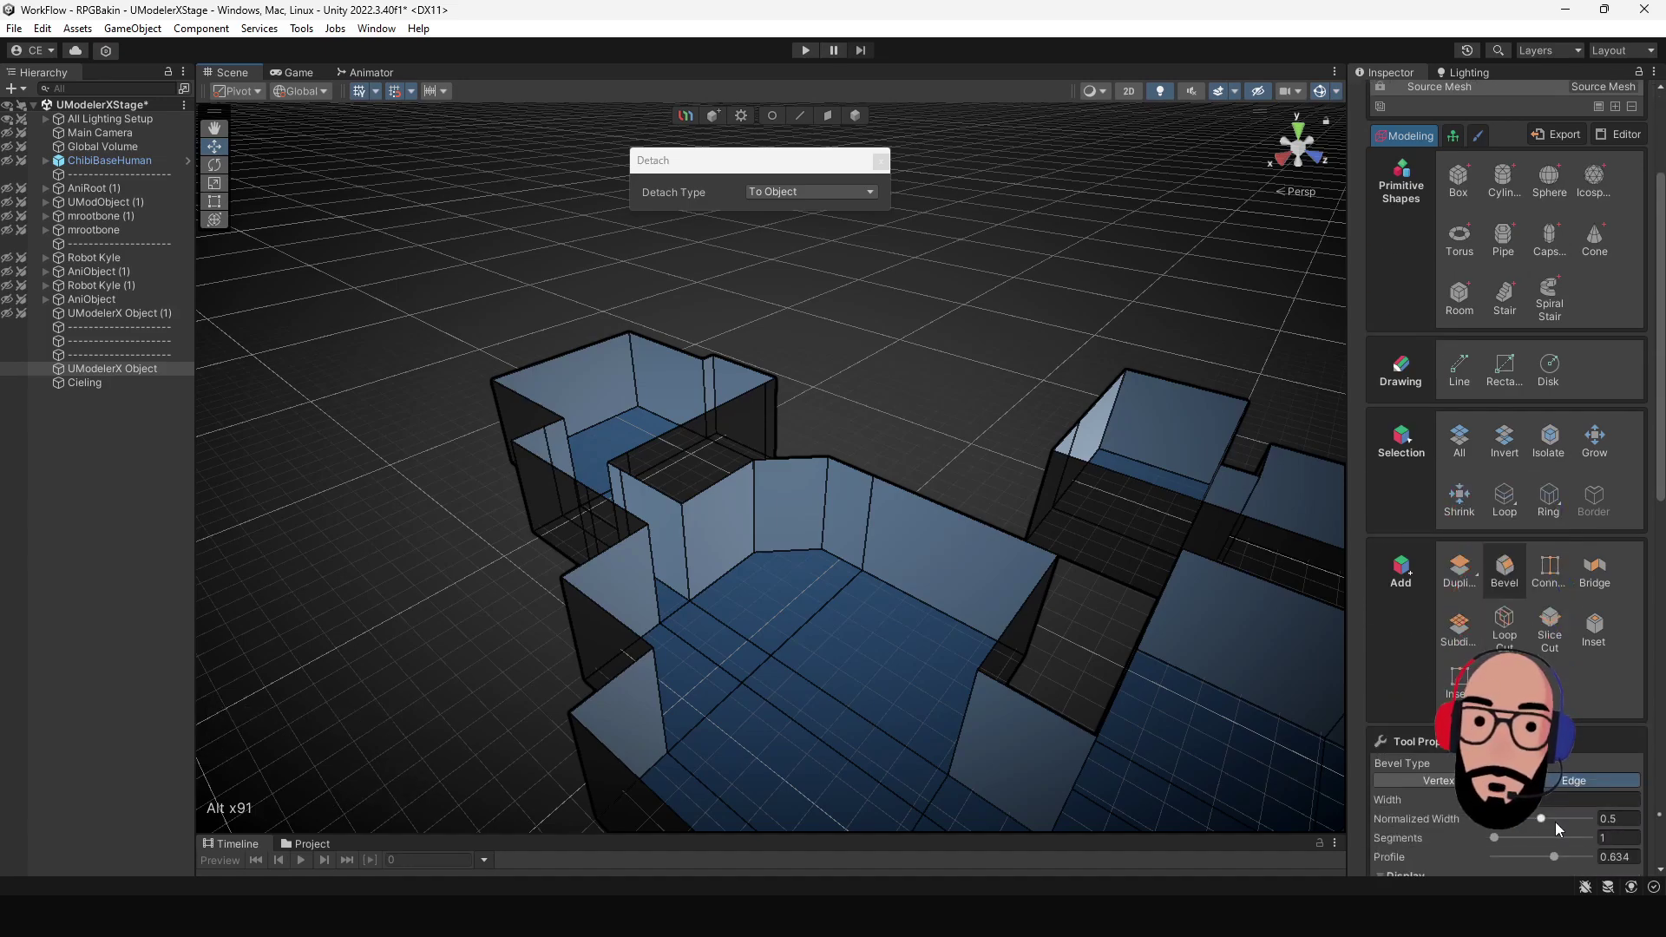
- Experiment with the corner bevel's normalized width and segments, and undo the changes together with the bevel
left_click(1541, 820)
key("ctrl+z")
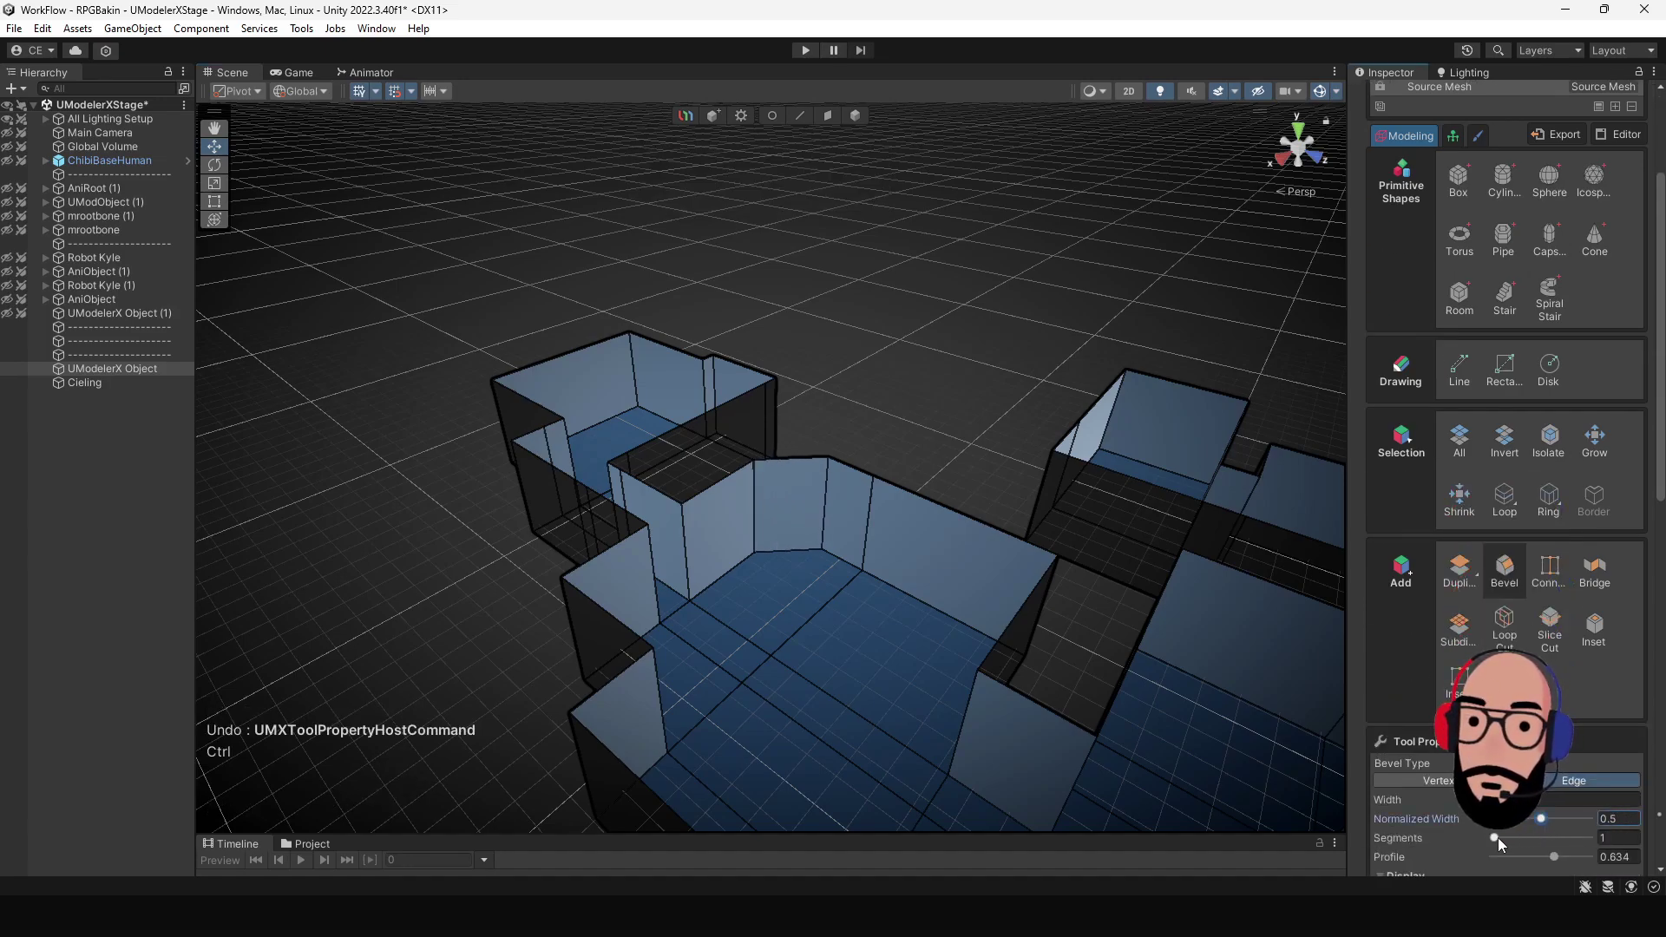
left_click_drag(1492, 837, 1522, 840)
scroll(729, 456, "down", 2)
left_click_drag(841, 486, 657, 456, "alt")
left_click_drag(930, 484, 848, 510, "alt")
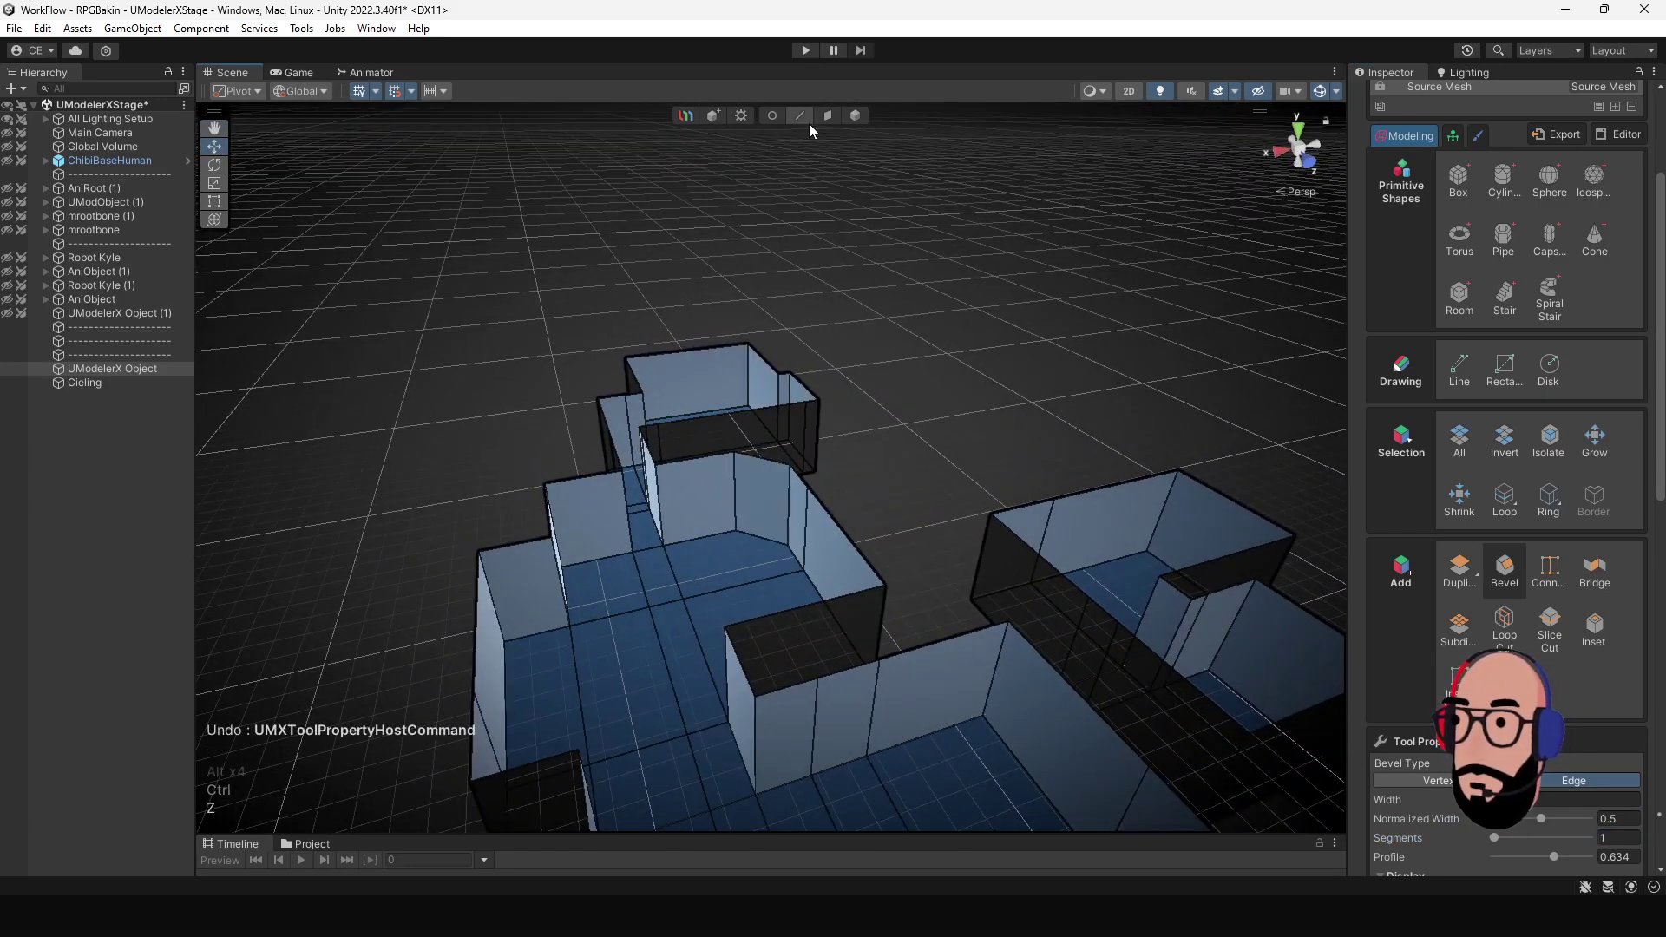
key("ctrl+z")
key("ctrl+z")
key("ctrl+z")
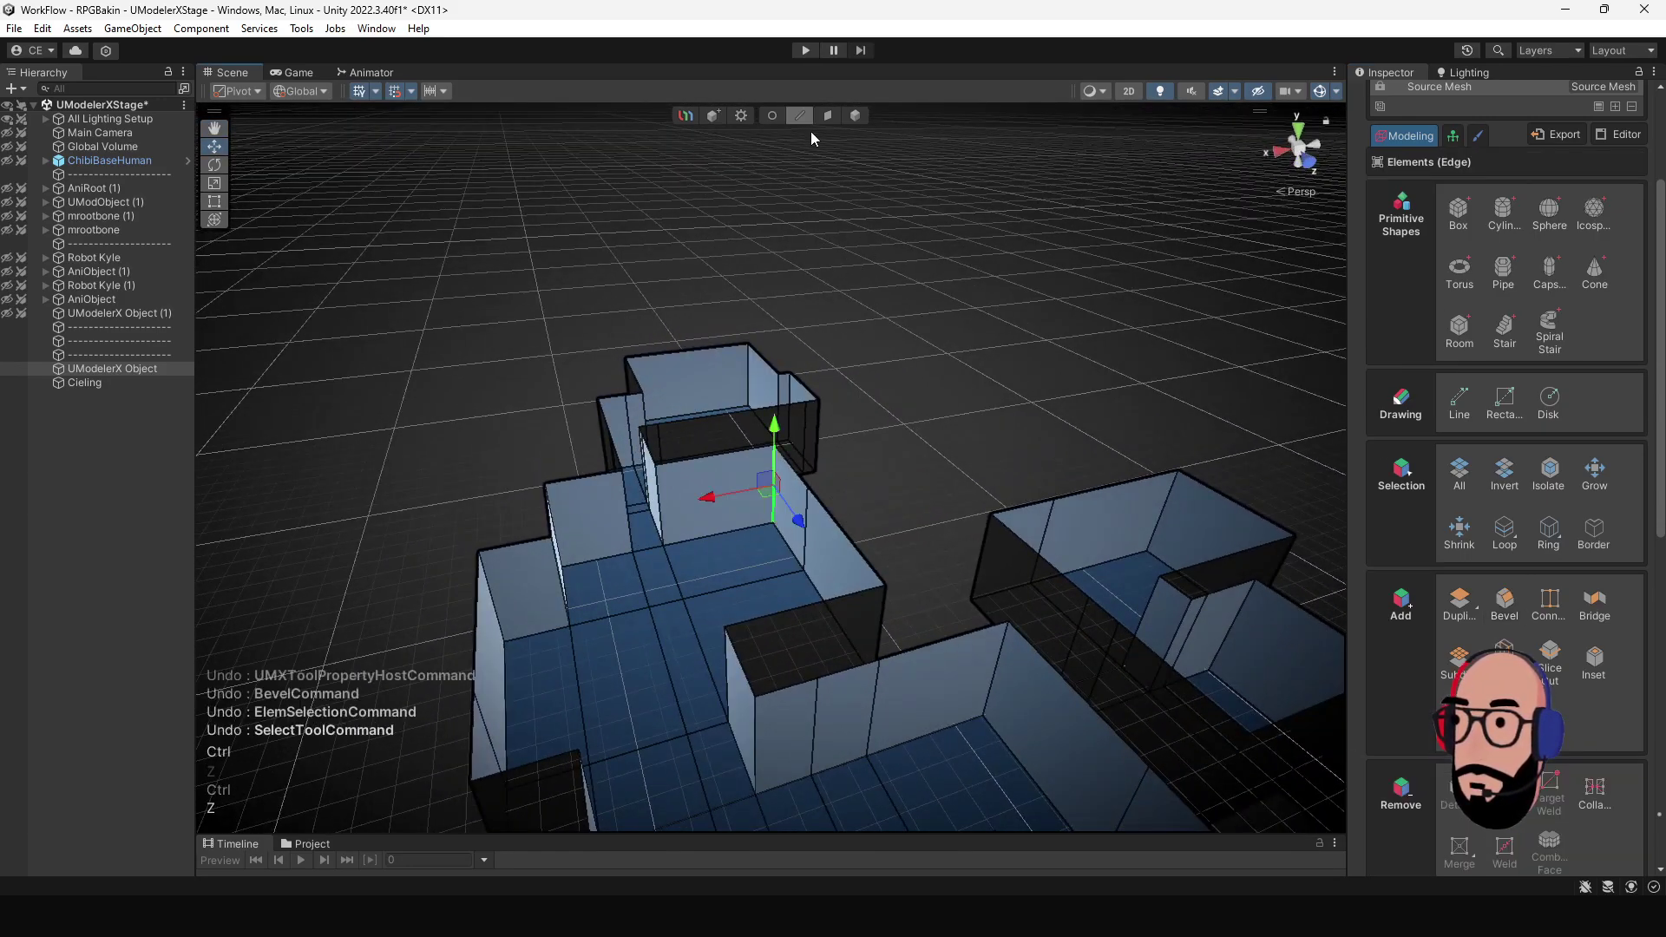
- Add the vertical wall edges at the outer corners of the other rooms to the edge selection
left_click(1164, 513)
middle_click_drag(966, 561, 503, 487)
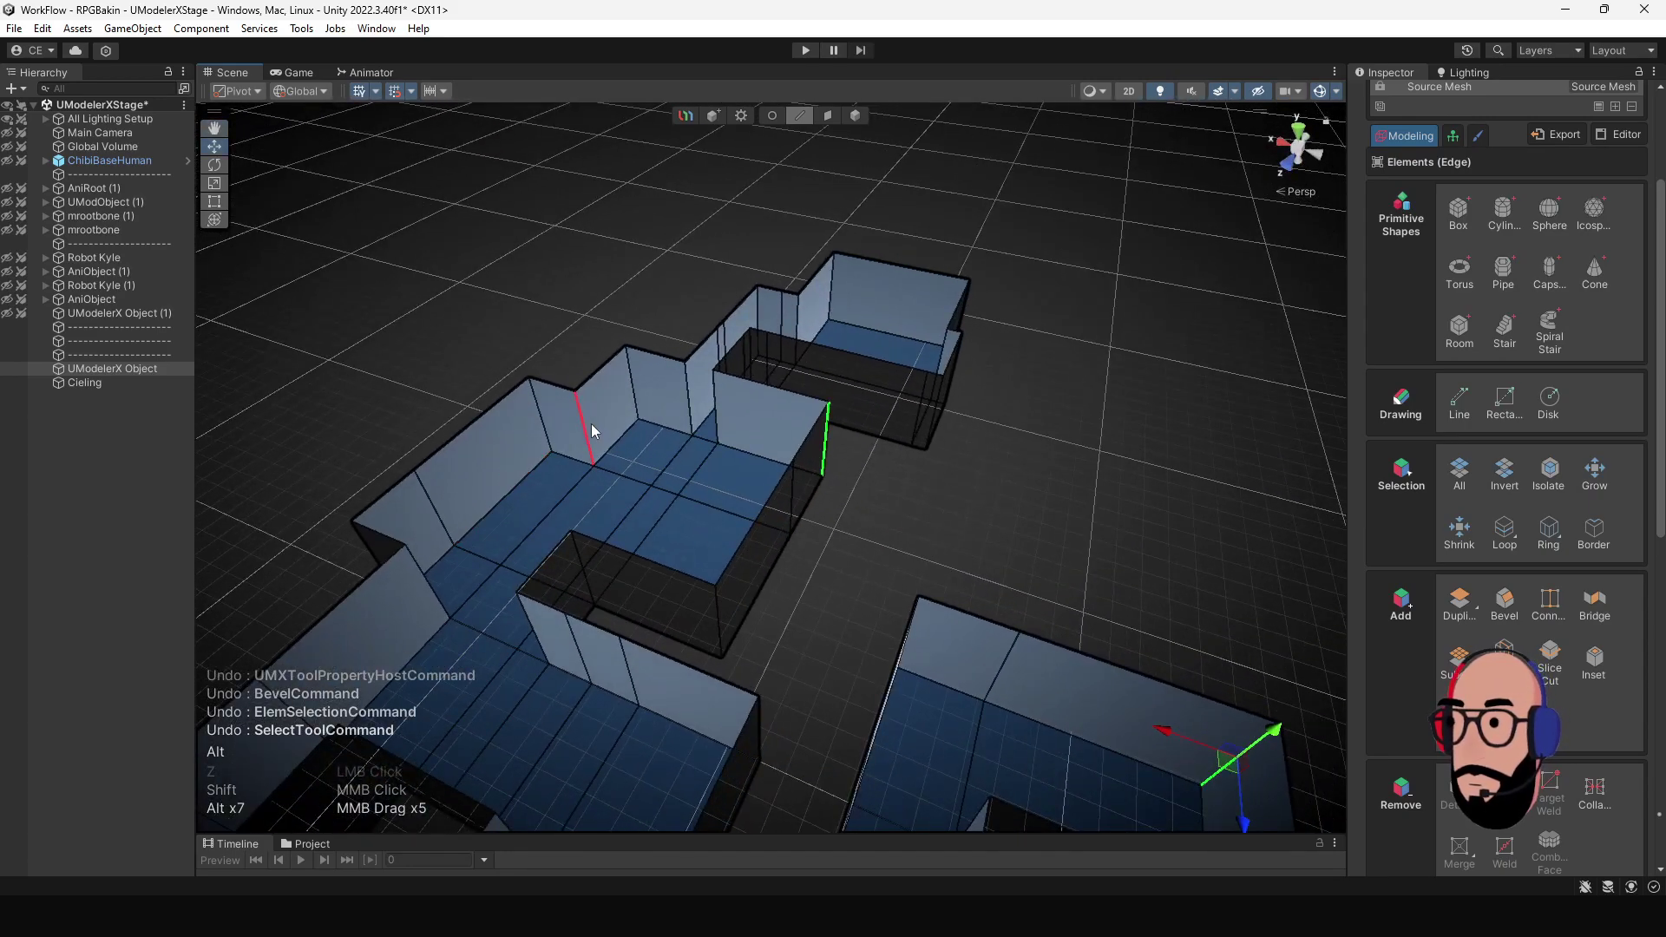
left_click_drag(628, 418, 875, 425, "alt")
left_click(775, 251, "shift")
left_click_drag(775, 254, 918, 279, "alt")
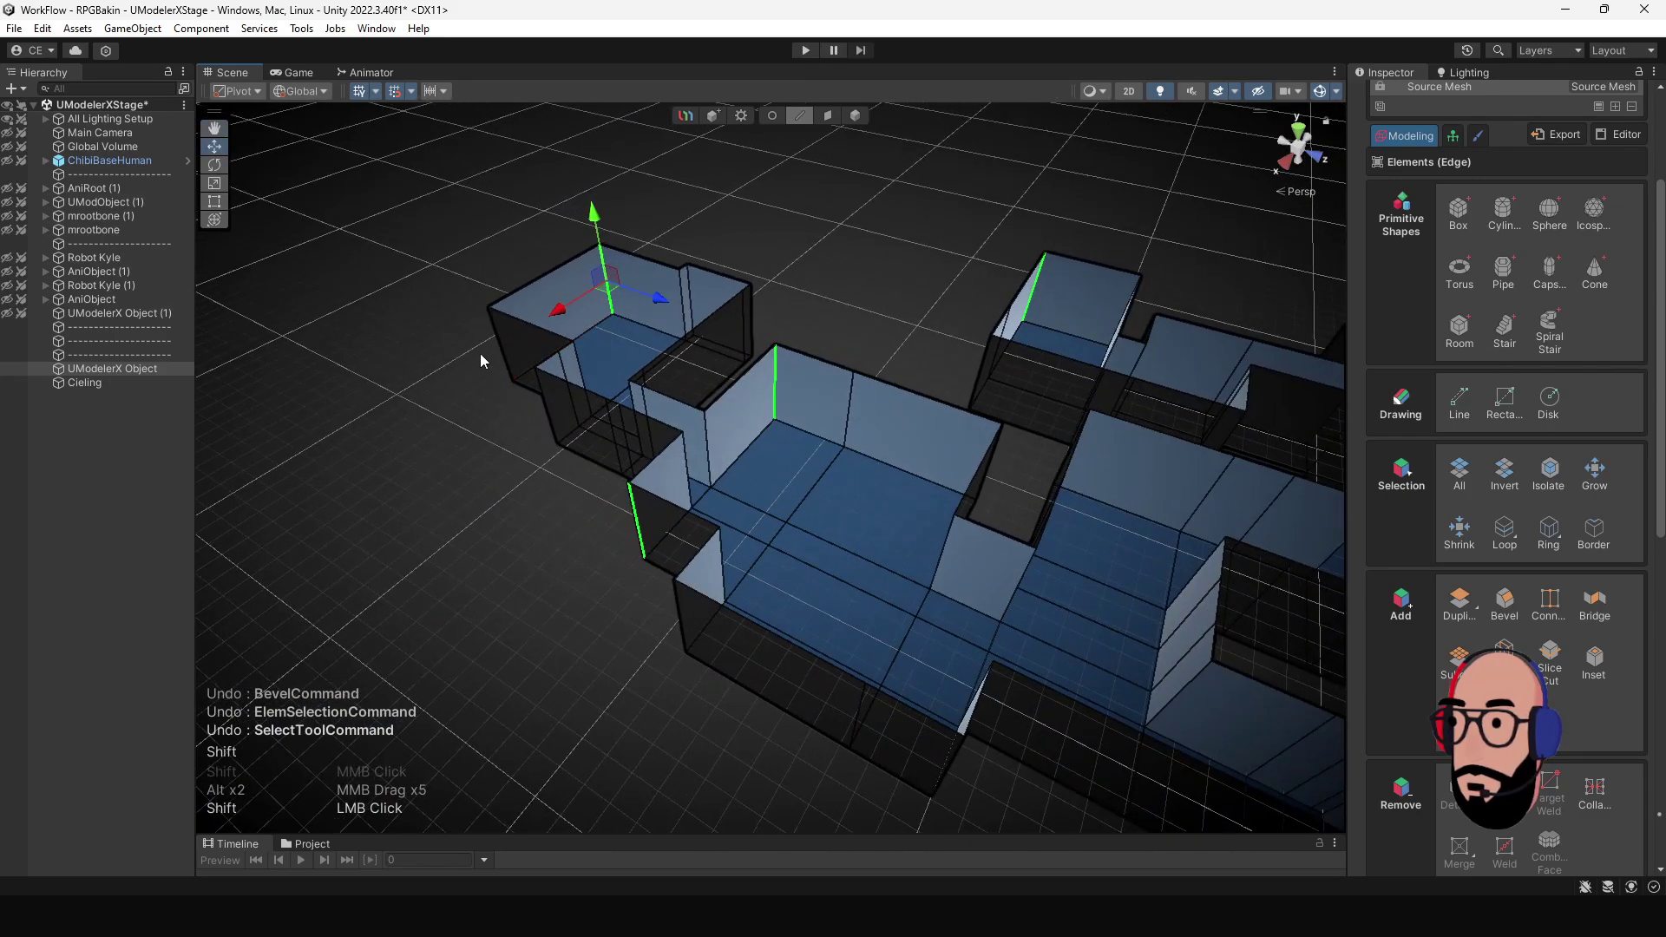
left_click_drag(521, 363, 686, 412, "alt")
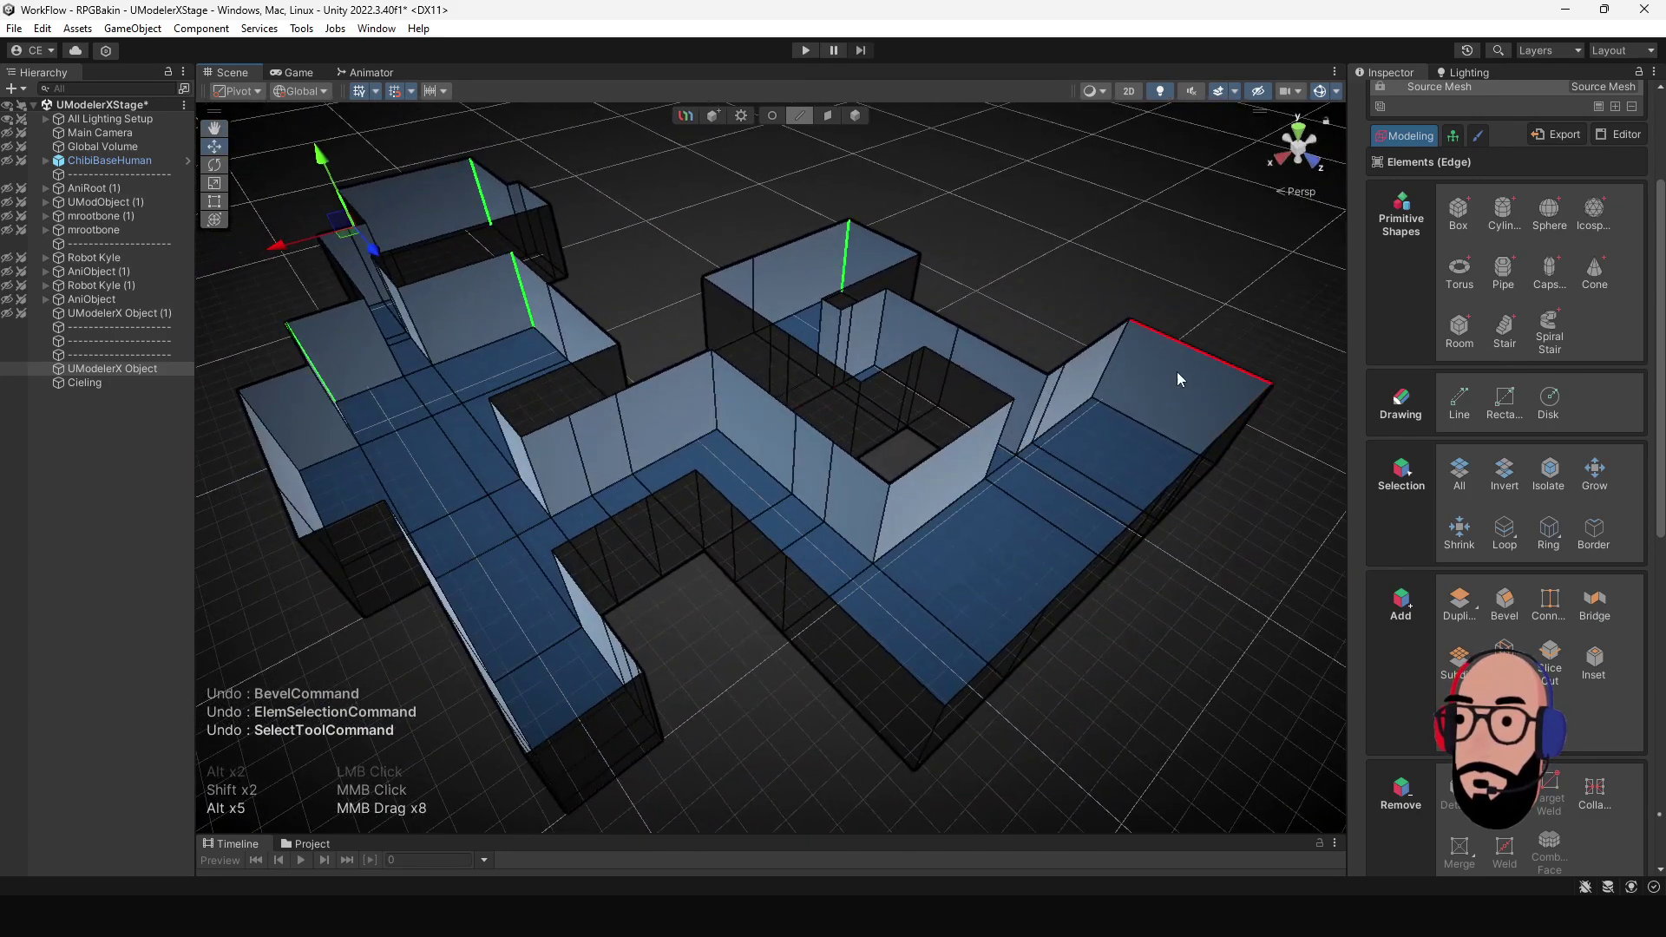
left_click_drag(1131, 367, 884, 510, "alt")
middle_click_drag(883, 510, 698, 421, "alt")
left_click(746, 601)
left_click_drag(698, 421, 820, 409, "alt")
middle_click_drag(1088, 486, 862, 438, "alt")
- Bevel the selected vertical corner edges with 5 segments to round the room corners
left_click(1506, 607)
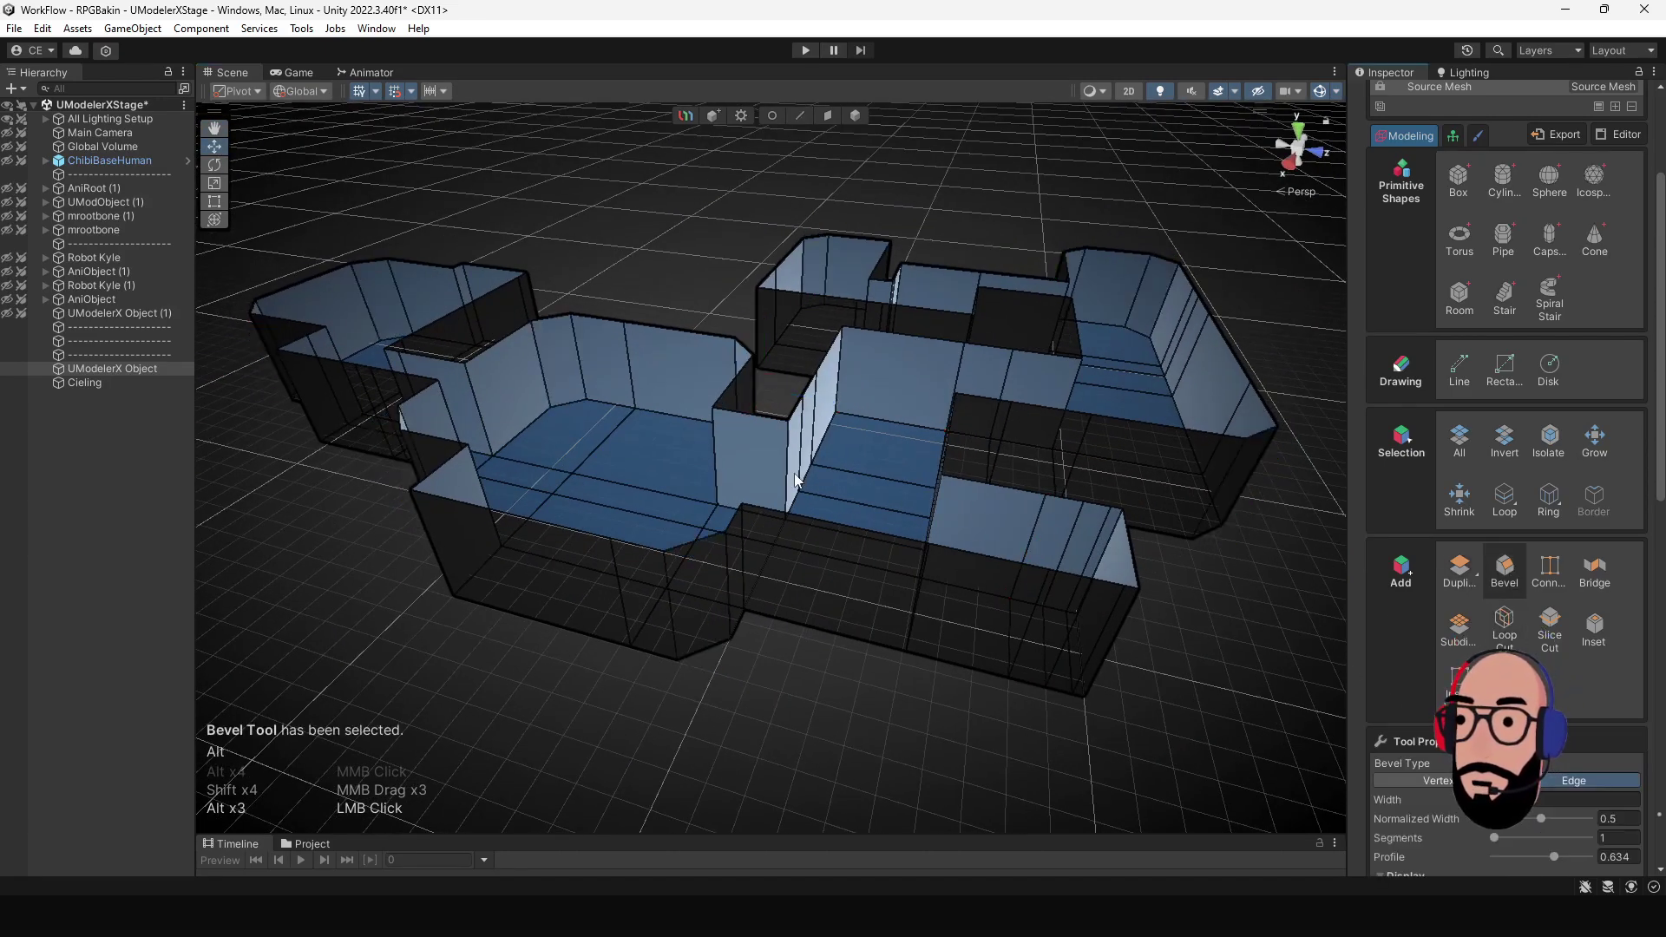
left_click_drag(799, 480, 536, 524, "alt")
right_click_drag(535, 524, 565, 431, "alt")
left_click_drag(565, 431, 818, 491, "alt")
scroll(796, 513, "up", 3)
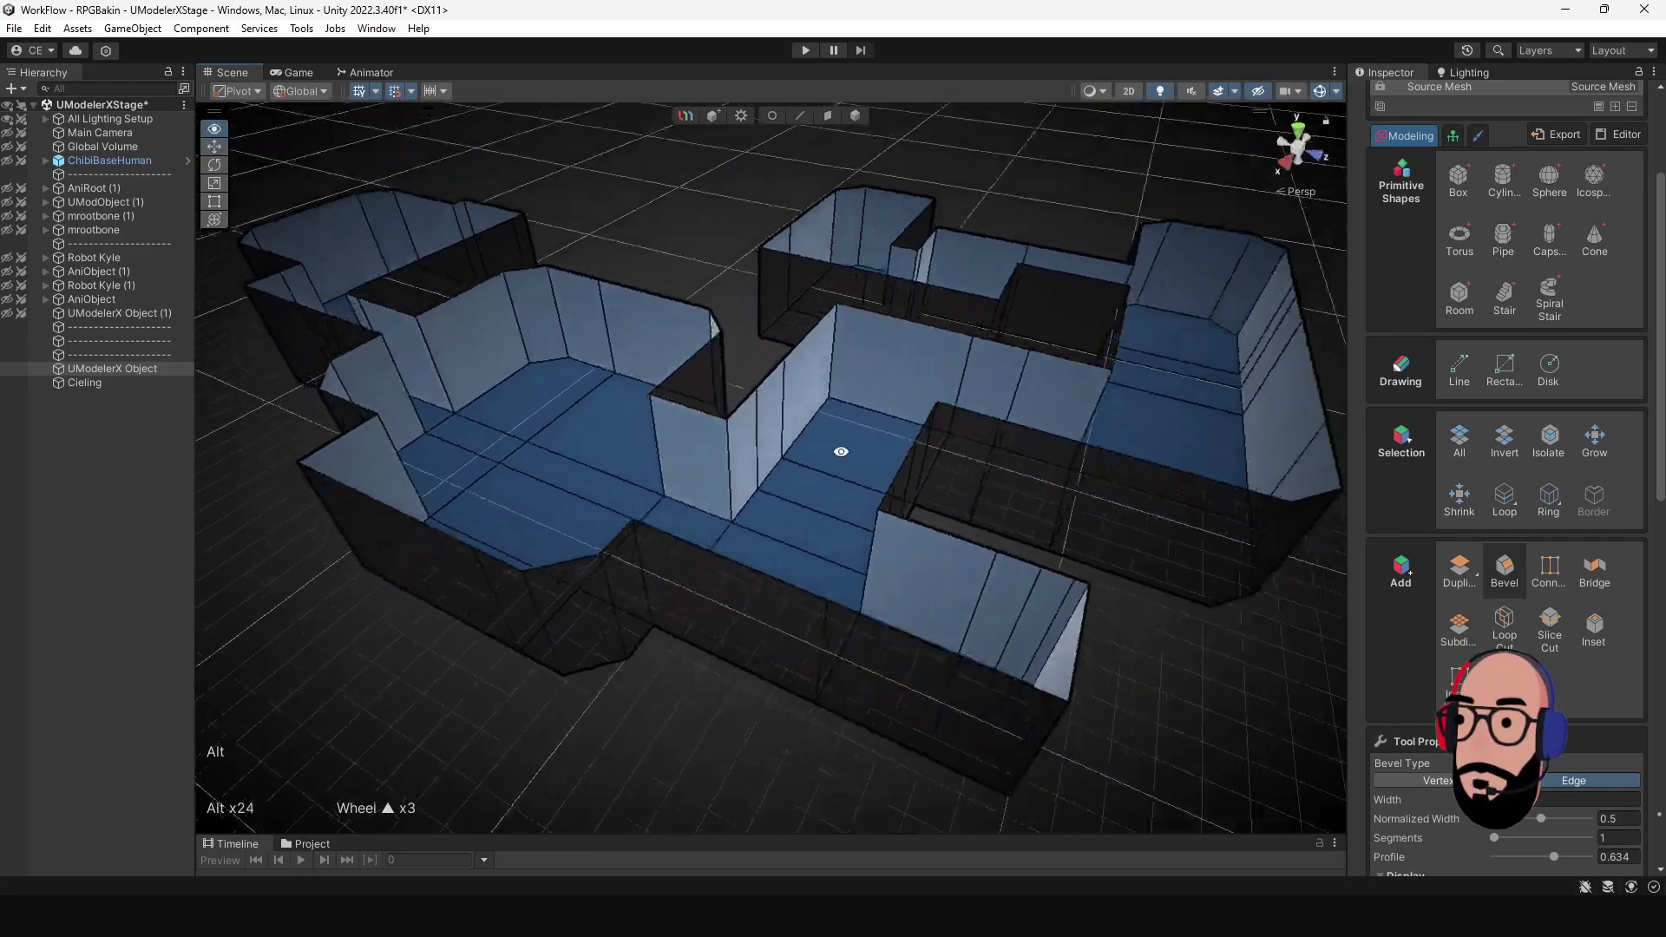
left_click_drag(860, 434, 638, 417, "alt")
middle_click_drag(638, 416, 662, 495, "alt")
right_click_drag(662, 494, 573, 490, "alt")
left_click_drag(573, 490, 752, 471, "alt")
scroll(1617, 741, "down", 3)
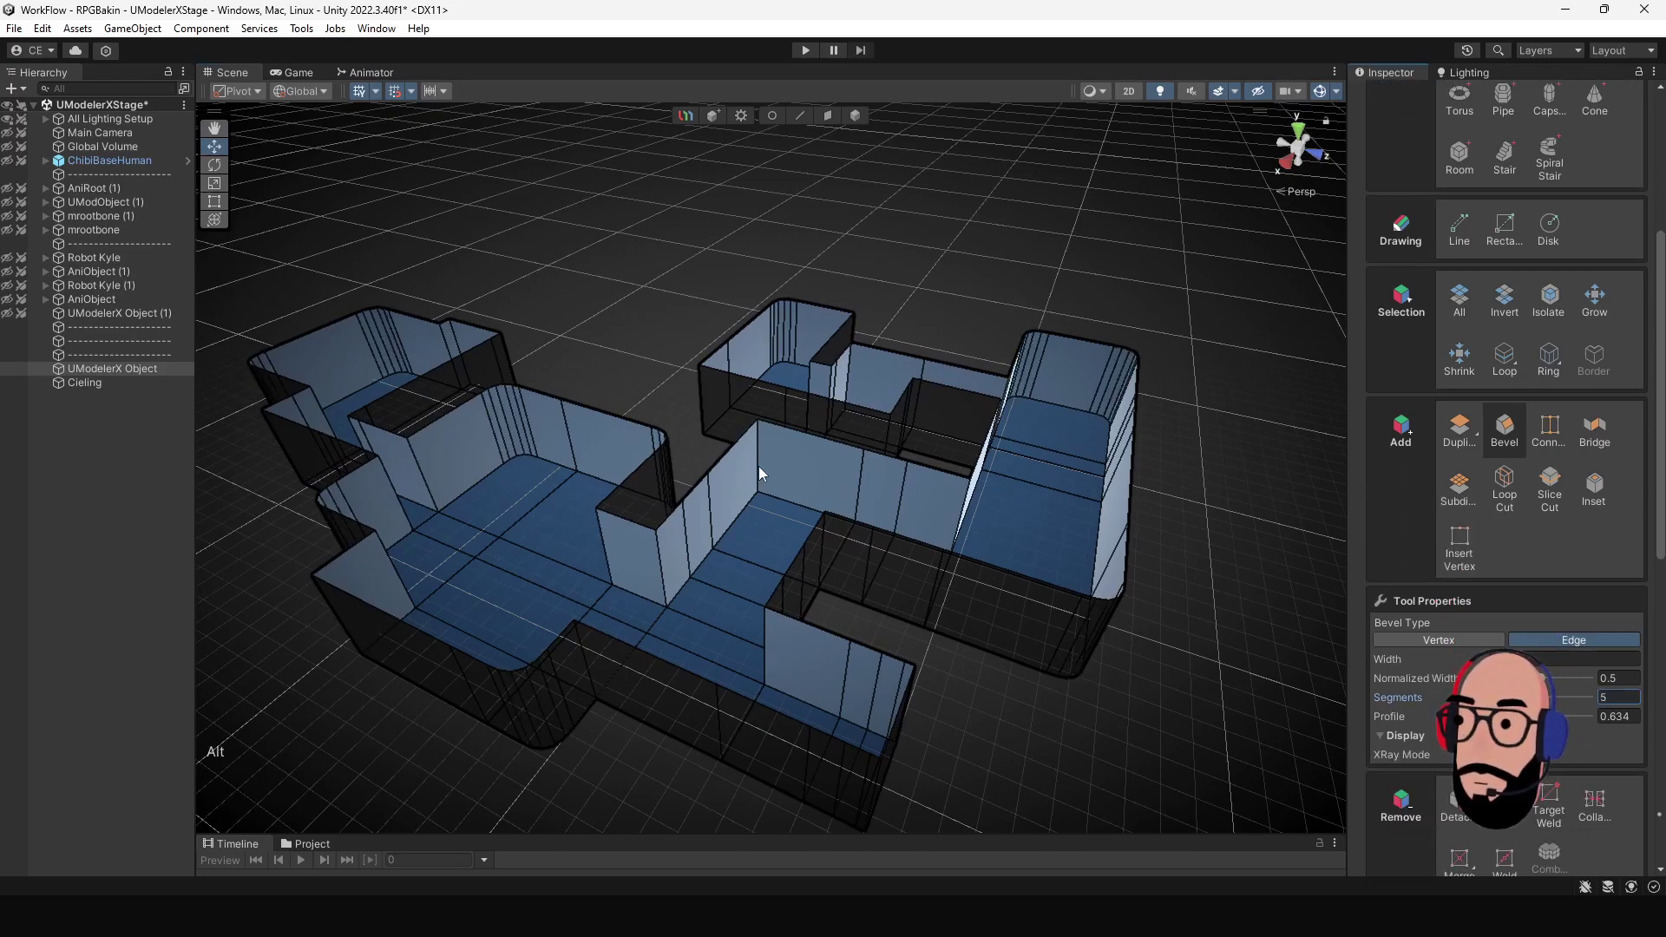
- Fly through the inside of the room layout to examine the rounded corners and connecting corridors
left_click_drag(763, 474, 596, 462, "alt")
middle_click_drag(597, 461, 690, 483, "alt")
right_click_drag(690, 483, 736, 544)
key("w")
key("d")
key("s")
key("s")
key("s")
scroll(736, 544, "down", 4)
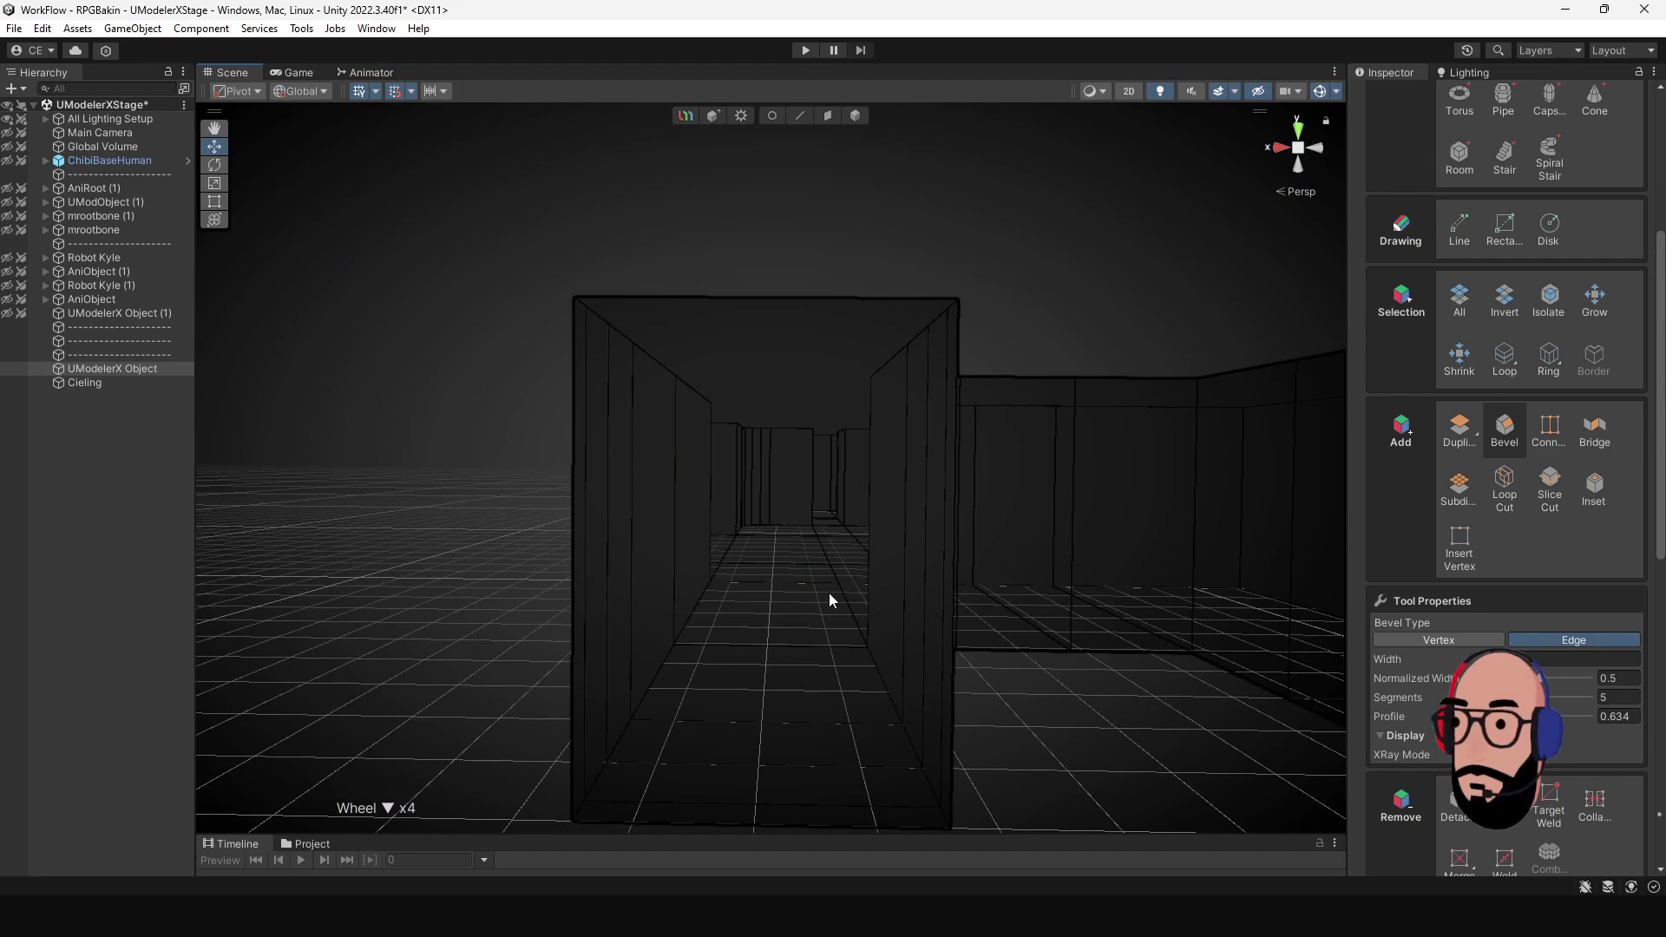
mouse_move(830, 598)
right_mouse_down("shift")
mouse_move(814, 607)
mouse_move(833, 621)
mouse_move(833, 584)
mouse_move(914, 581)
mouse_move(840, 580)
right_mouse_up("shift")
scroll(840, 582, "down", 1)
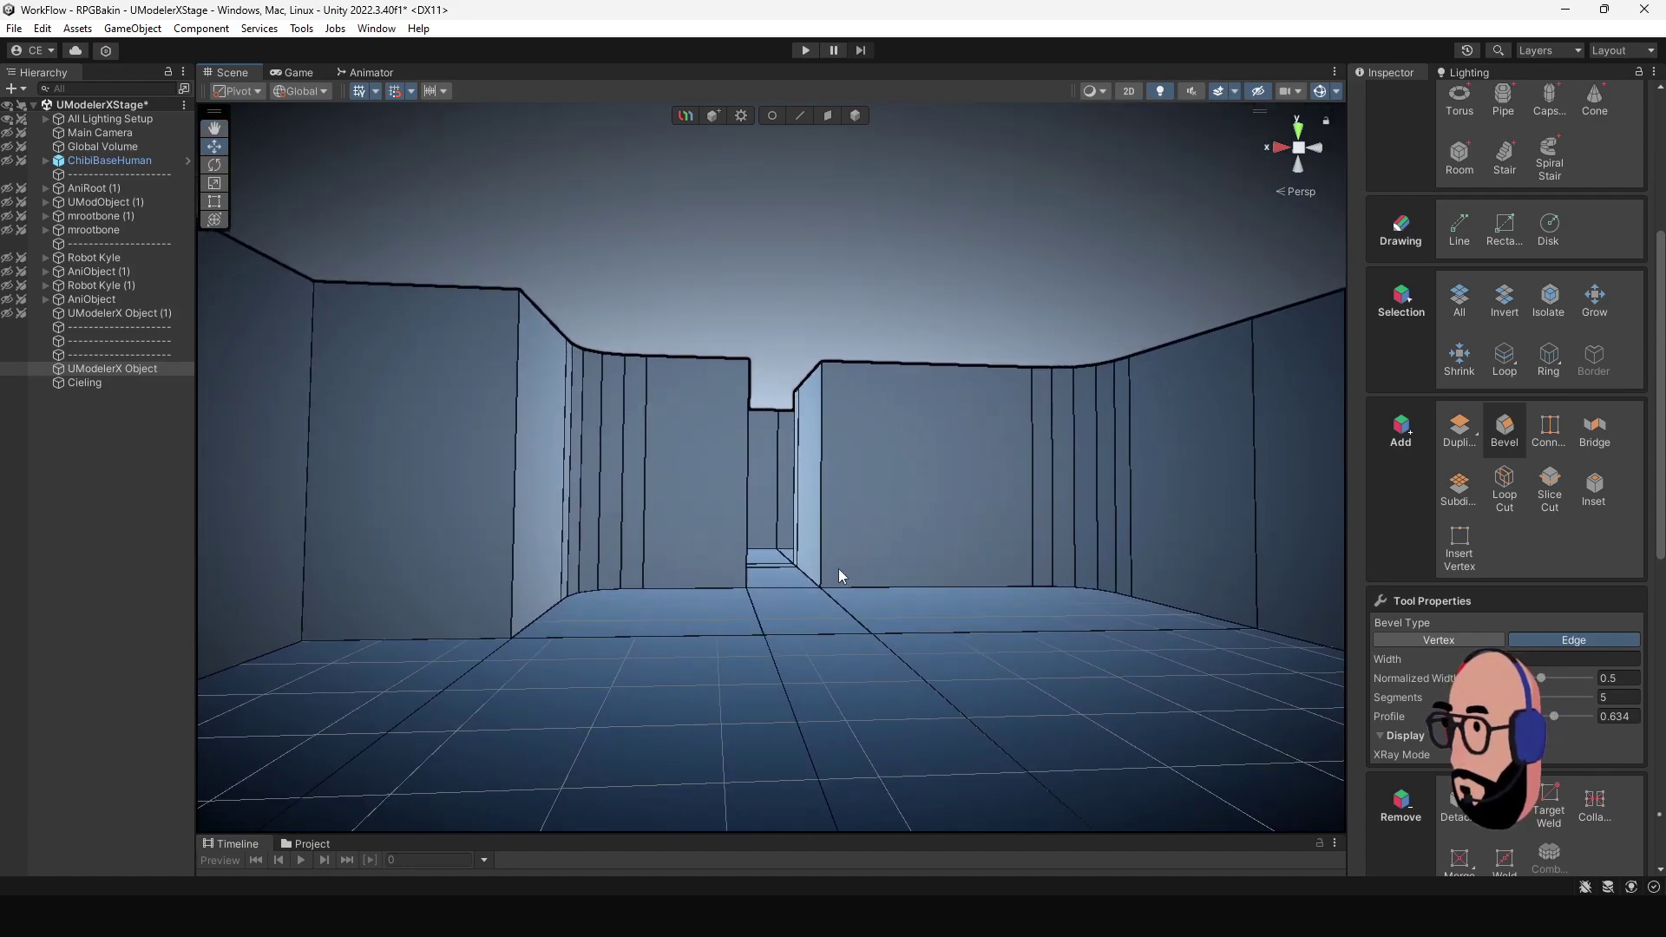
right_click_drag(833, 569, 848, 599)
key("s")
key("s")
key("s")
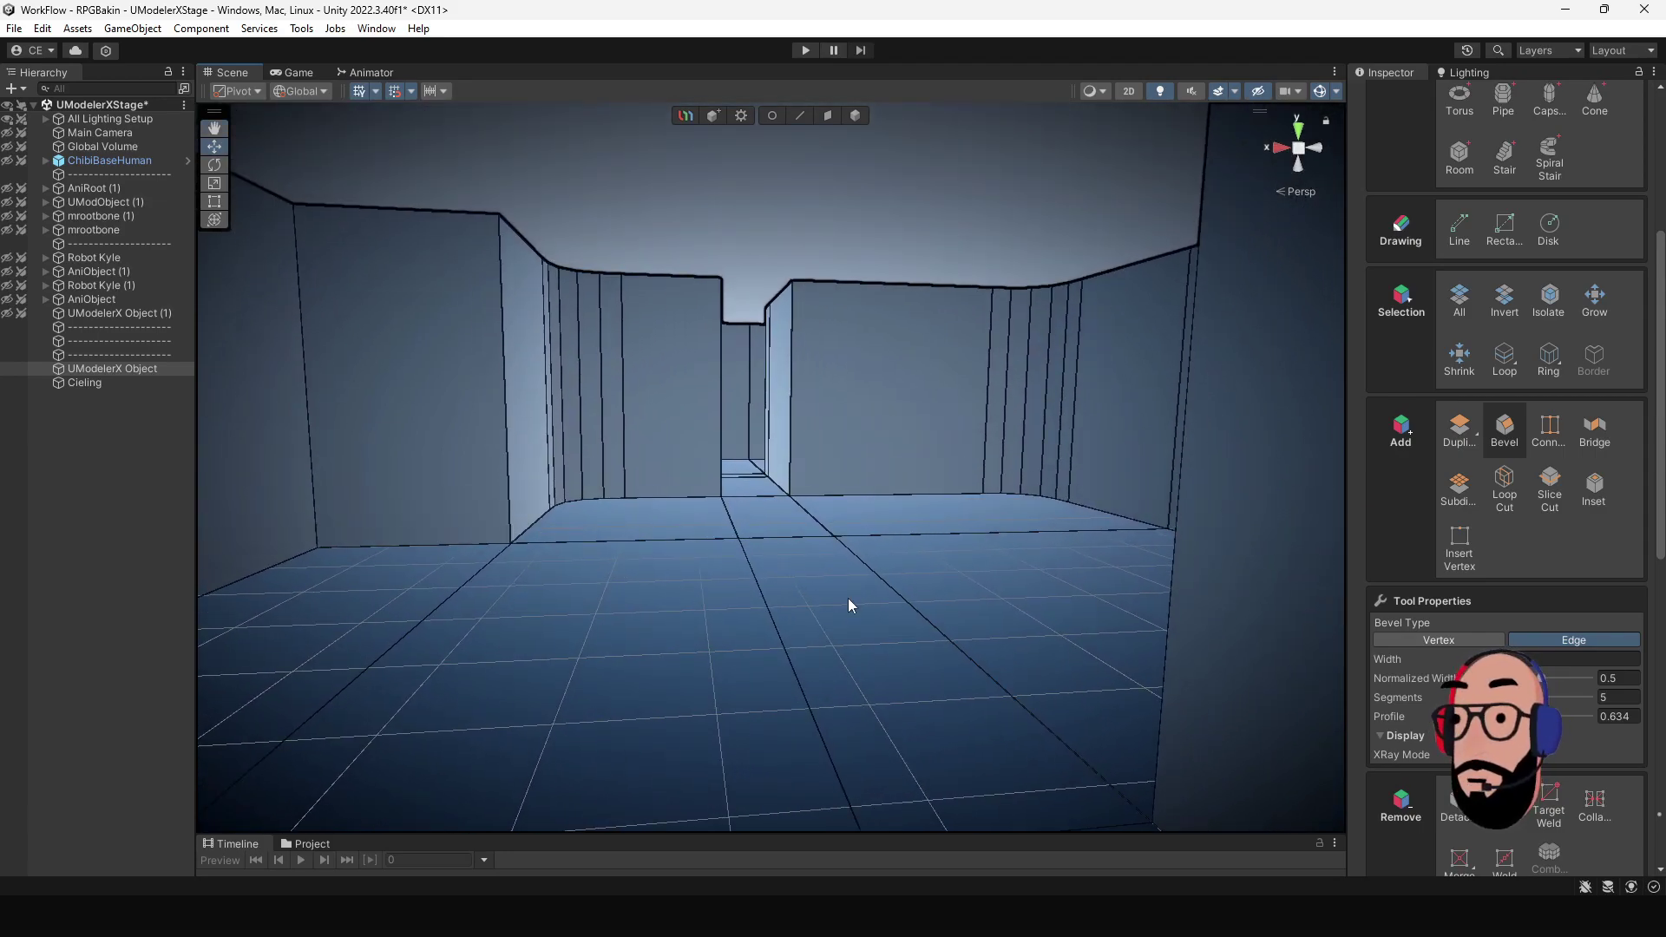